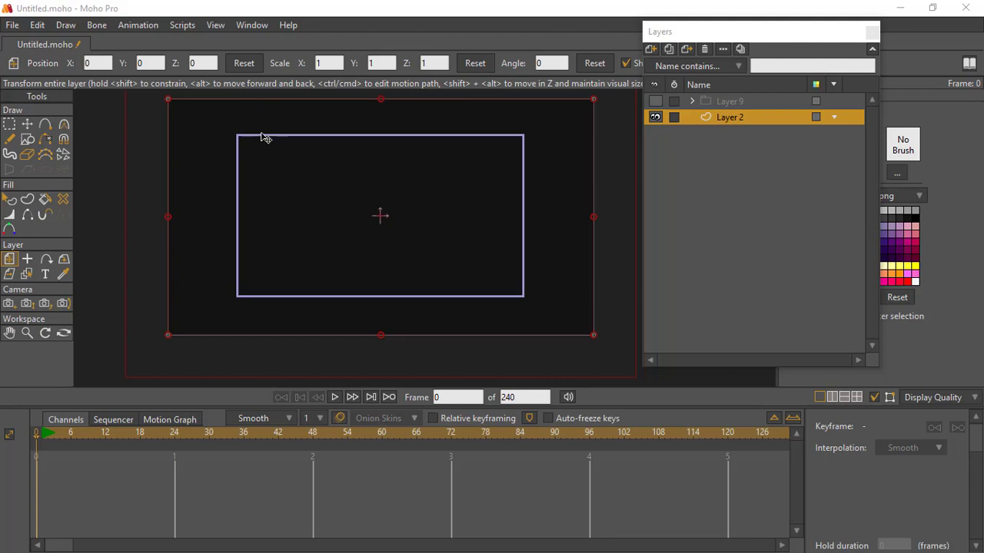
left_click(186, 26)
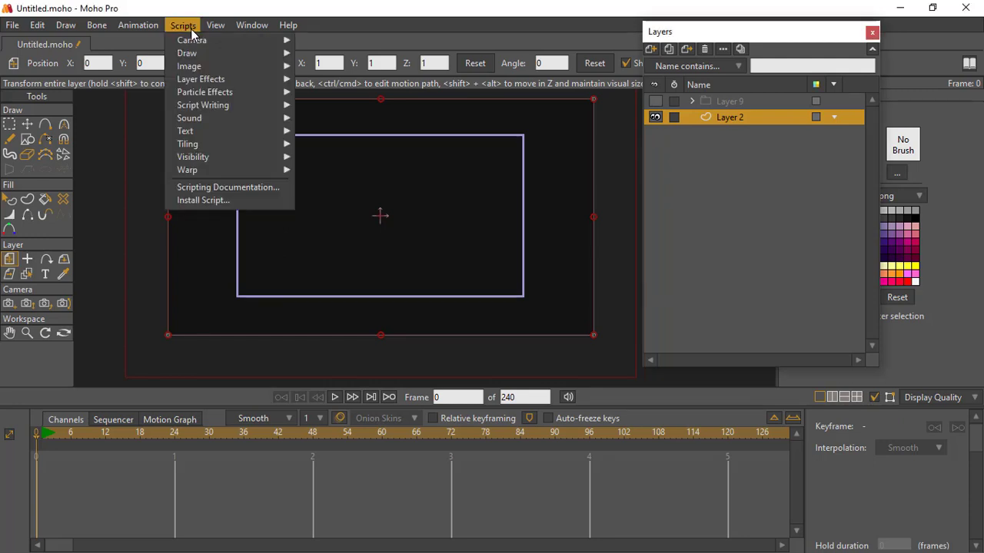
mouse_move(225, 94)
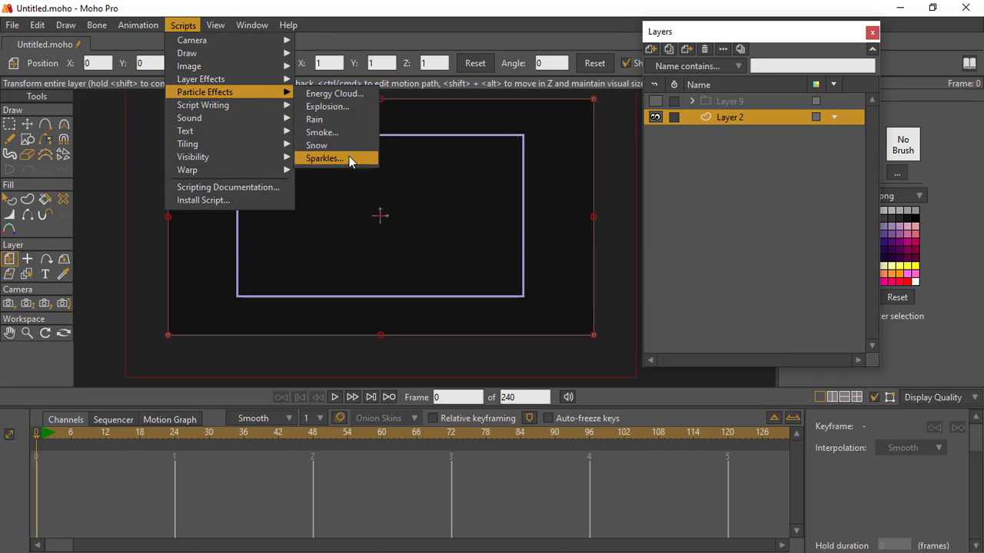
left_click(384, 8)
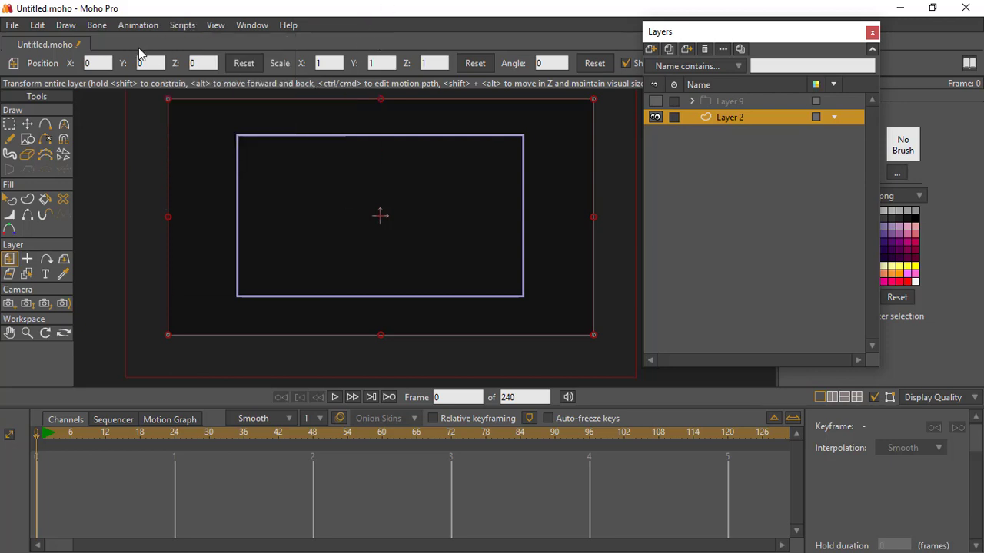
Import the Cartoon_Smoke object from the custom content library's Other Particle Effects.
left_click(17, 29)
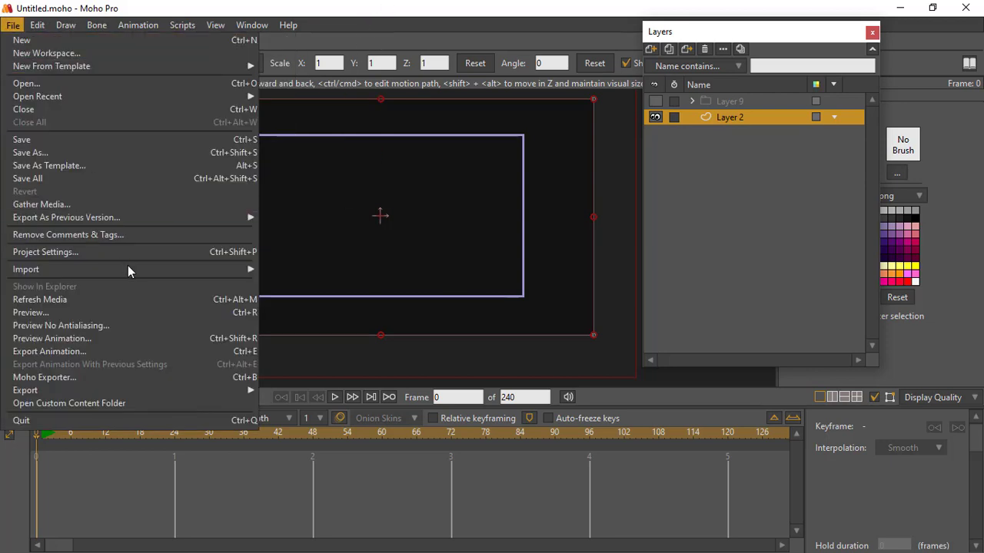
mouse_move(248, 269)
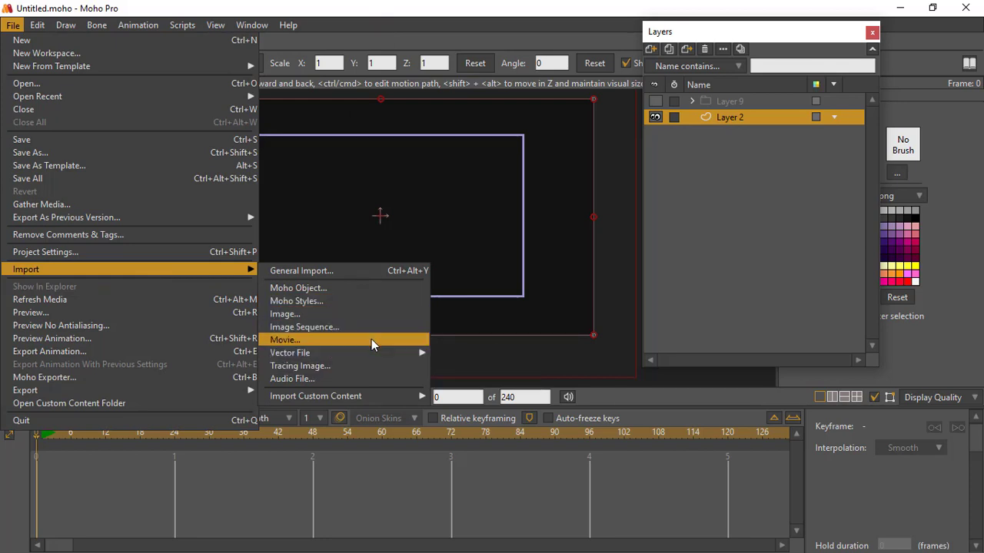
mouse_move(382, 400)
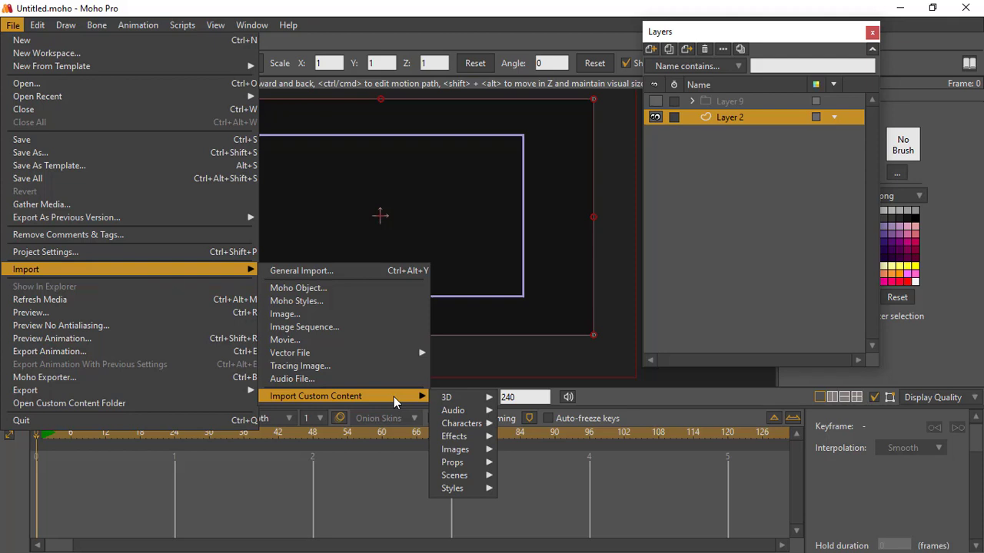
mouse_move(464, 408)
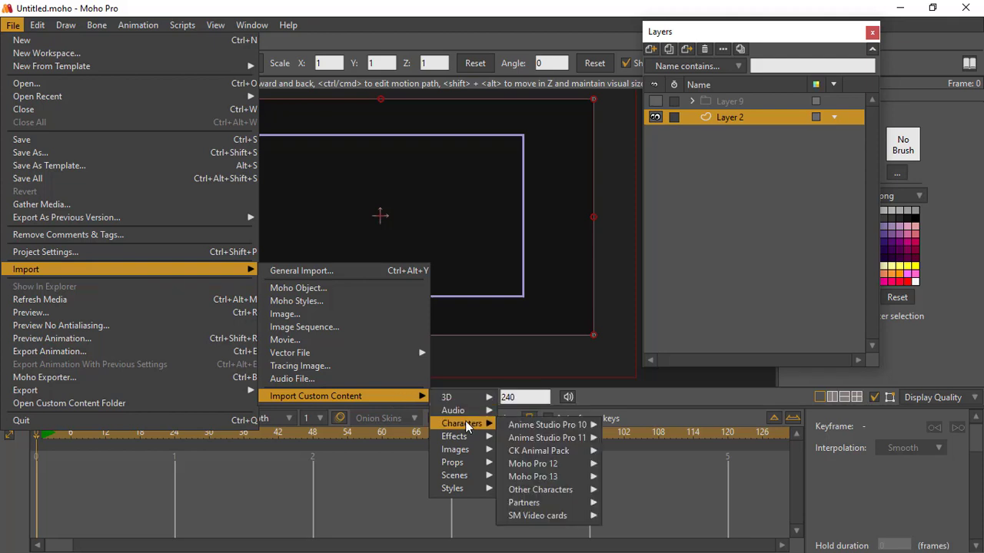
mouse_move(470, 437)
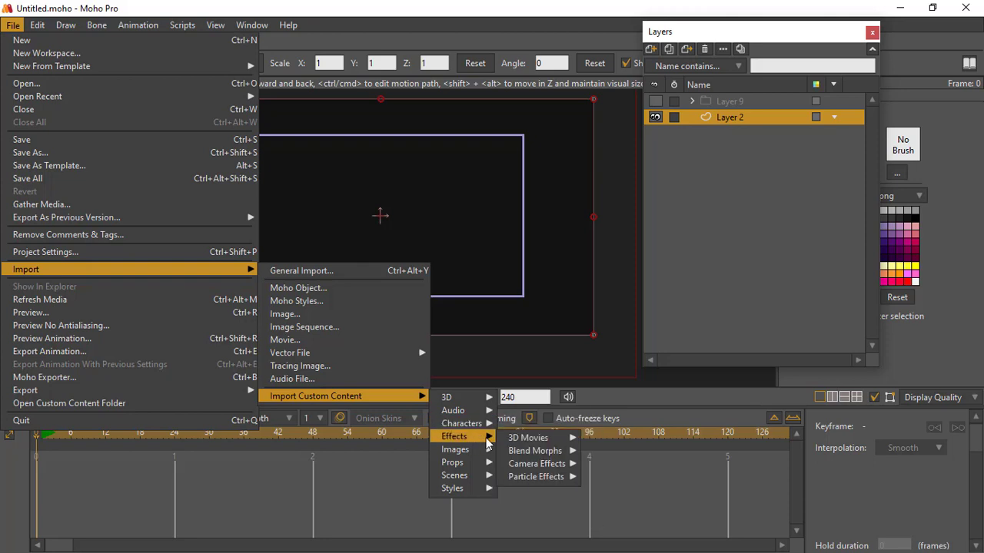
mouse_move(545, 477)
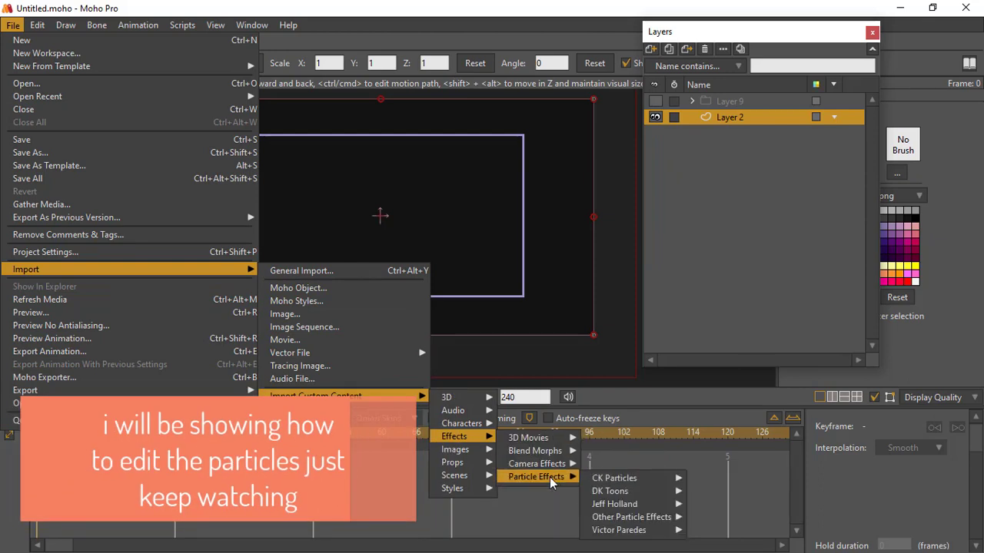
mouse_move(624, 482)
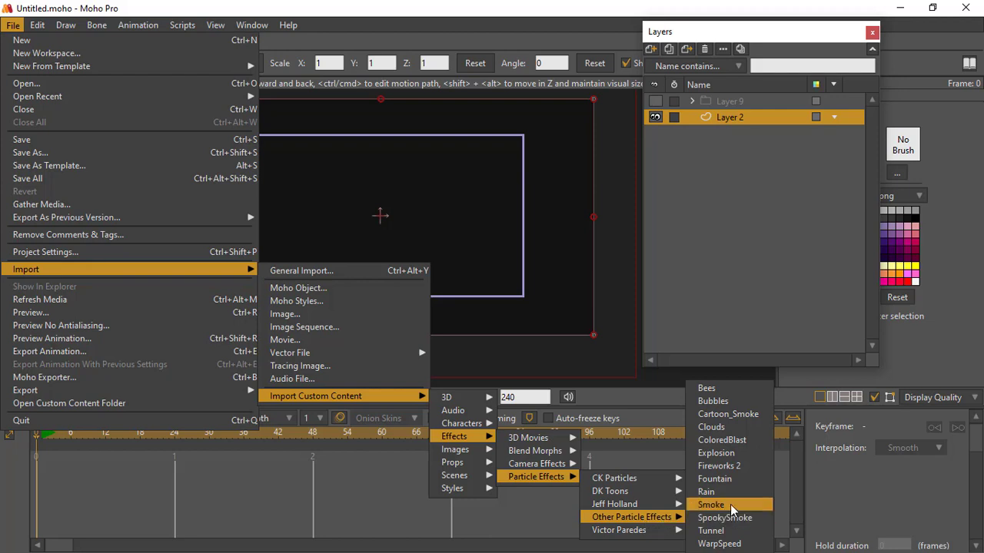
left_click(734, 415)
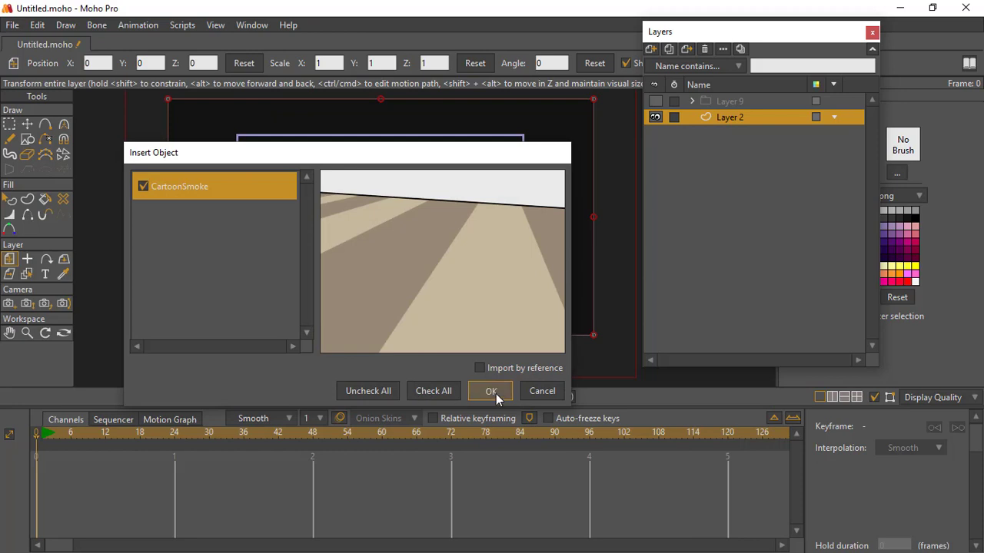
left_click(495, 394)
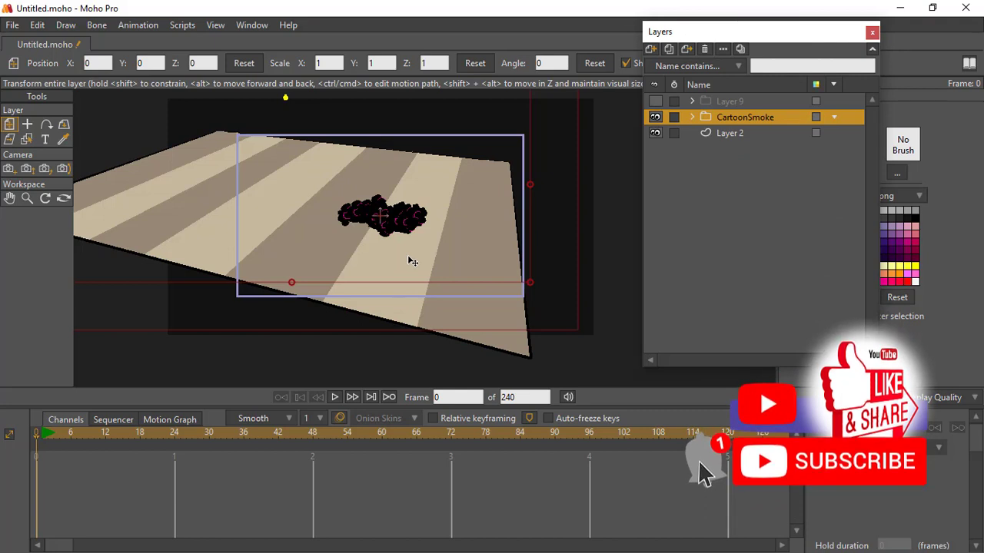
Scrub the smoke animation to frame 26 and preview a render of that frame.
scroll(406, 259, "up", 2)
left_click_drag(53, 436, 160, 444)
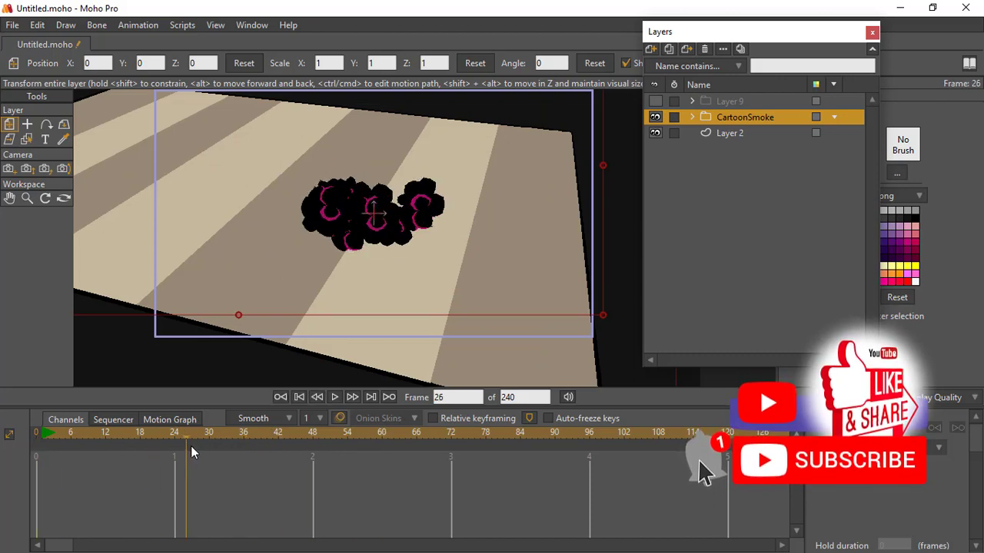
key("ctrl+r")
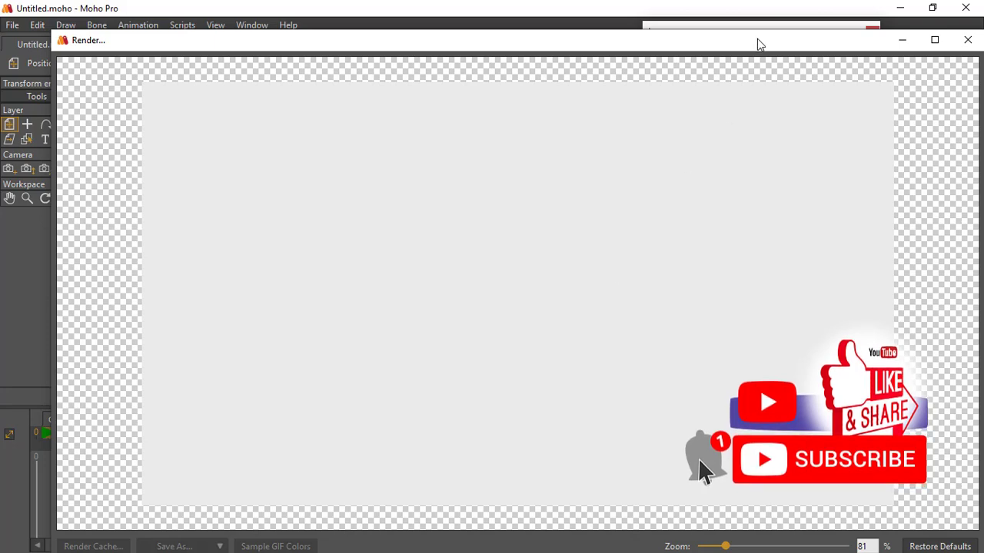
left_click_drag(760, 41, 730, 36)
double_click(731, 35)
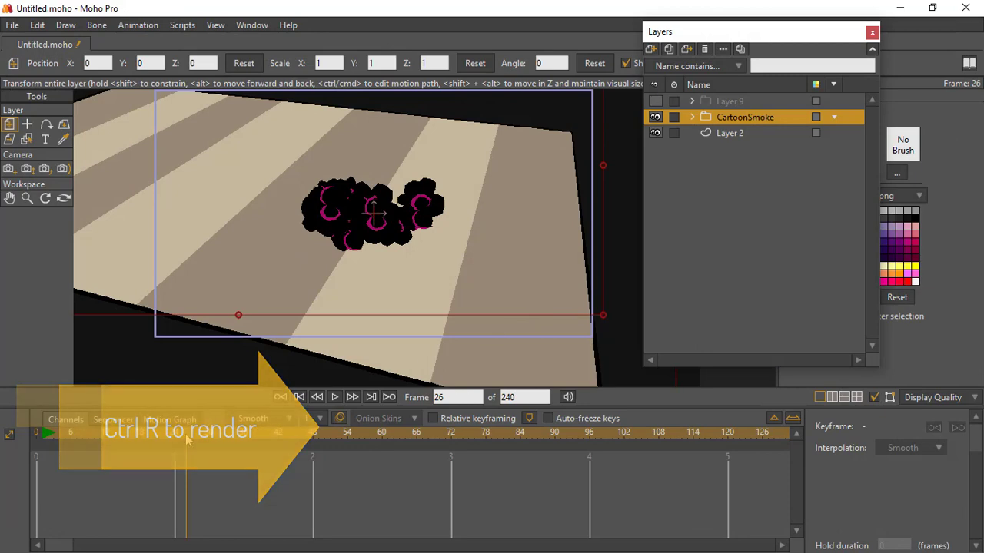
Move the playhead to frame 47, preview a render of it, and close the render window.
left_click_drag(248, 442, 312, 448)
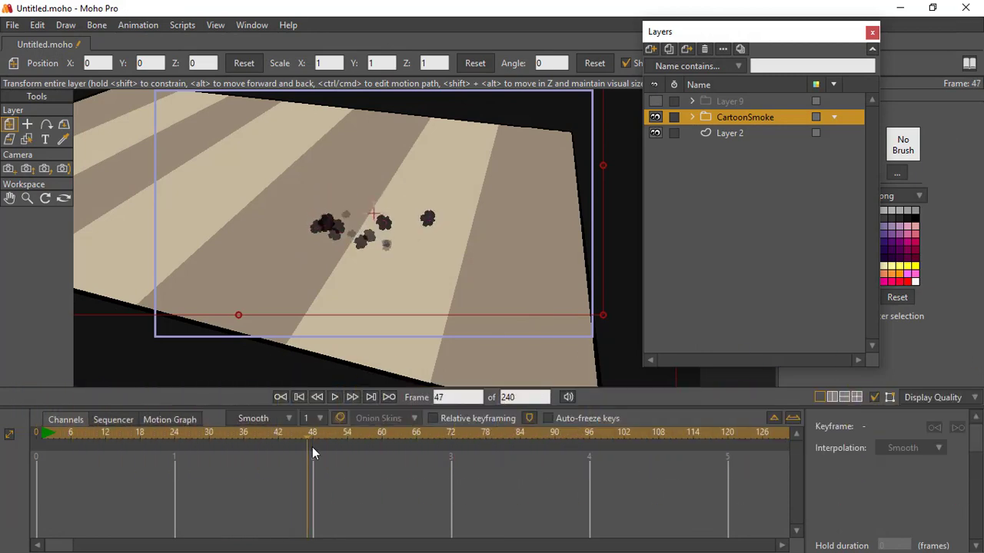
key("ctrl+r")
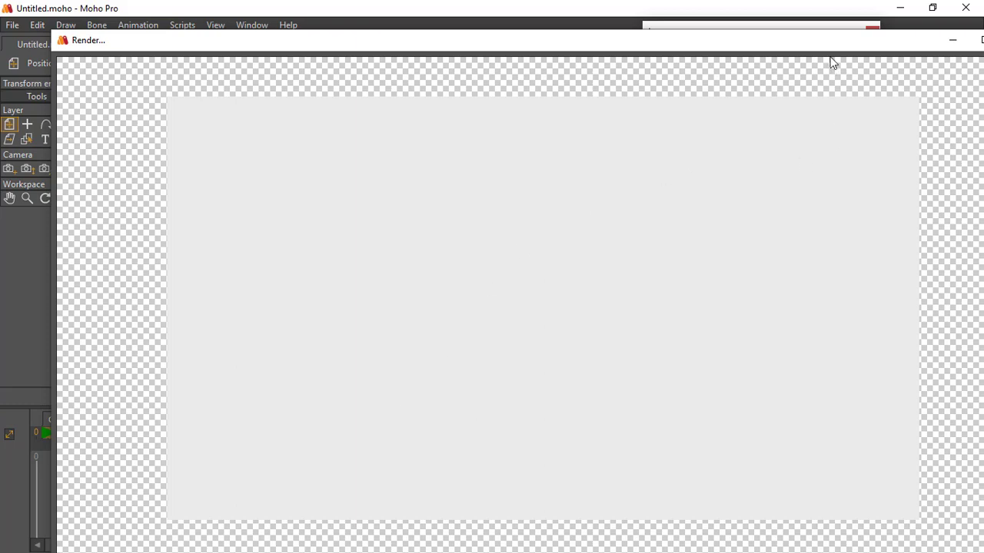
left_click_drag(837, 44, 794, 16)
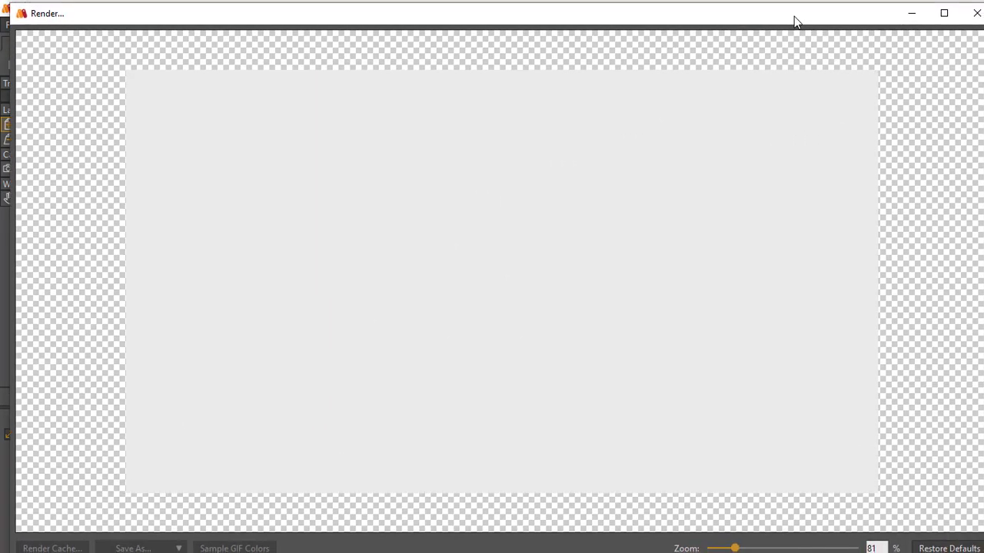
left_click(977, 13)
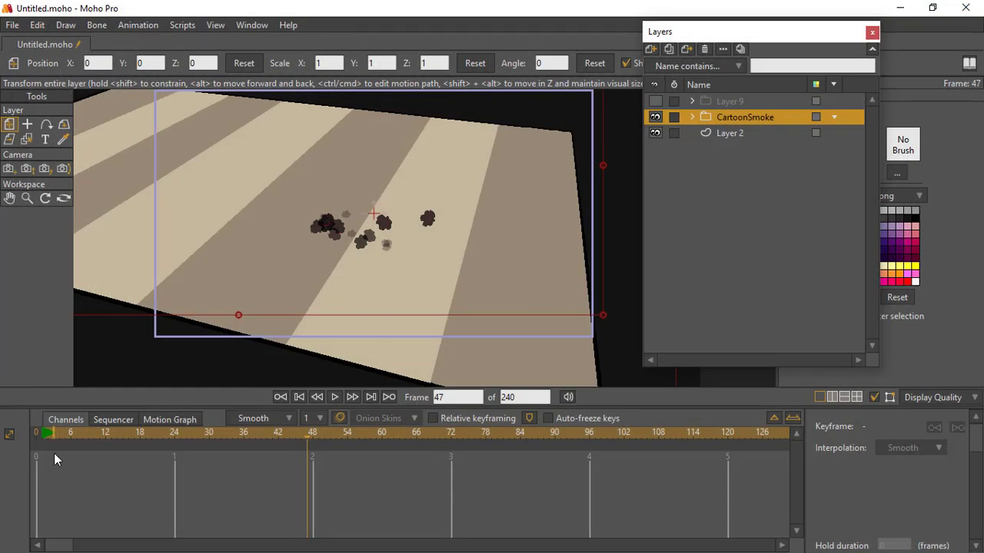
Return to frame 0, expand the CartoonSmoke group, and hide its Layer 2 containing the striped ground.
left_click(38, 435)
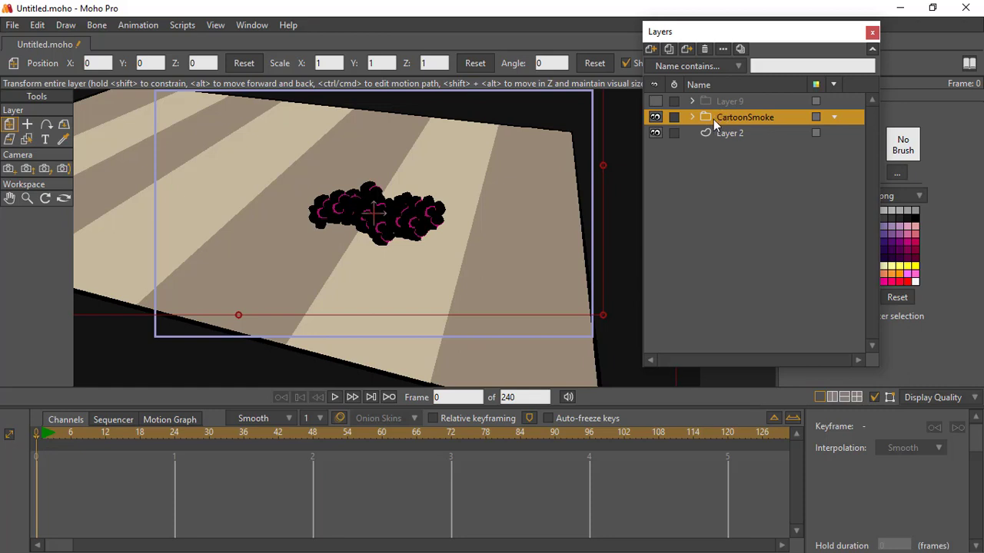
left_click(694, 118)
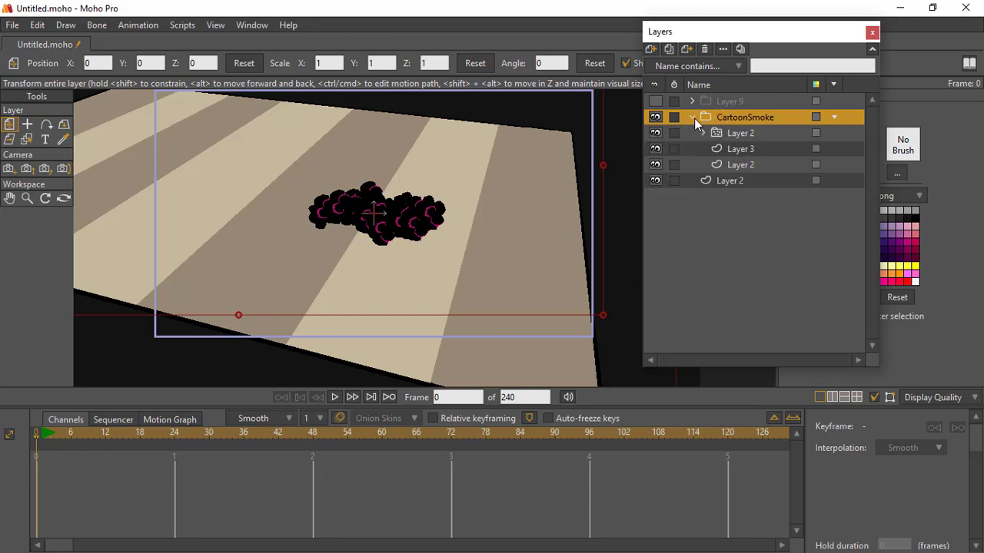
left_click(727, 132)
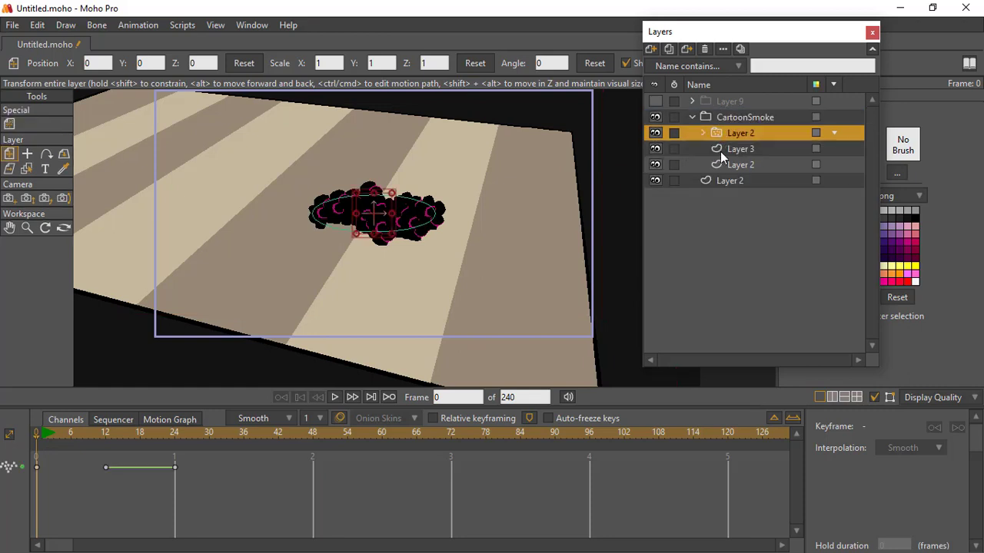
left_click(721, 152)
left_click(724, 165)
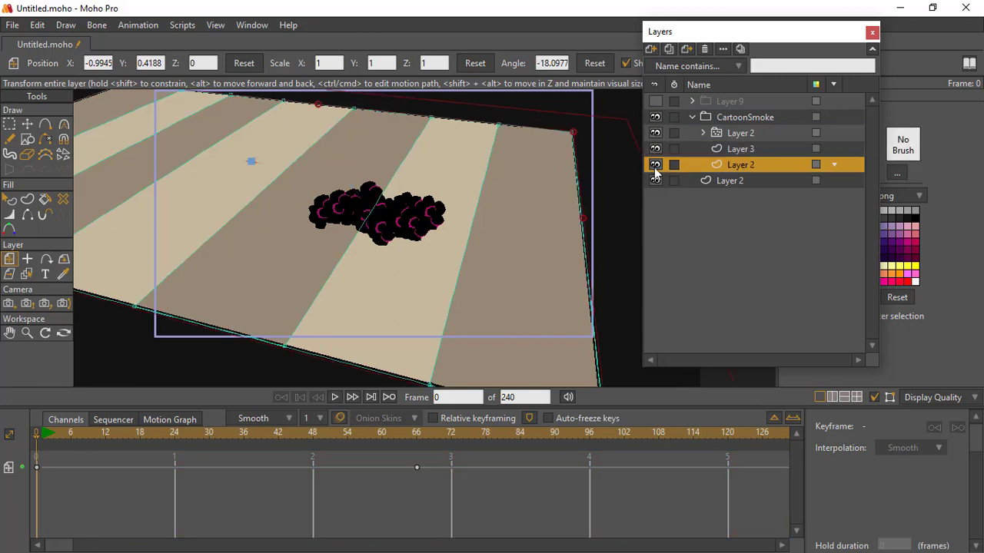
left_click(654, 166)
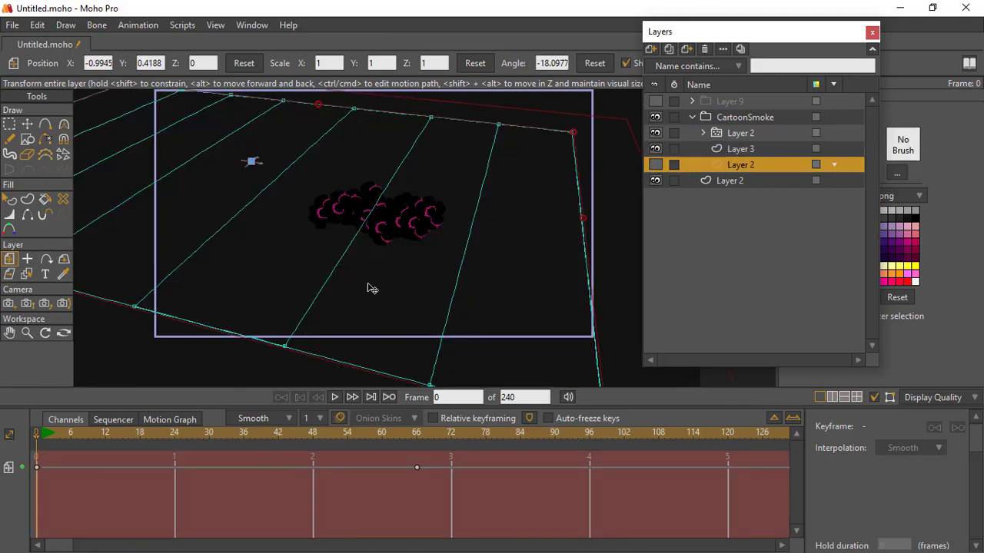
Expand the particle Layer 2 inside CartoonSmoke and examine the artwork of each Smoke Cloud layer.
left_click(749, 149)
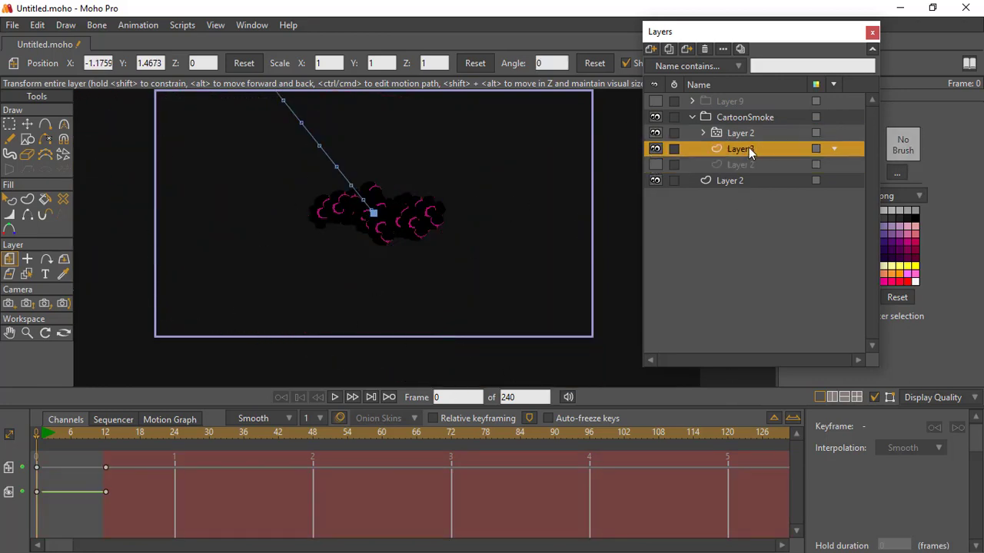
left_click(725, 134)
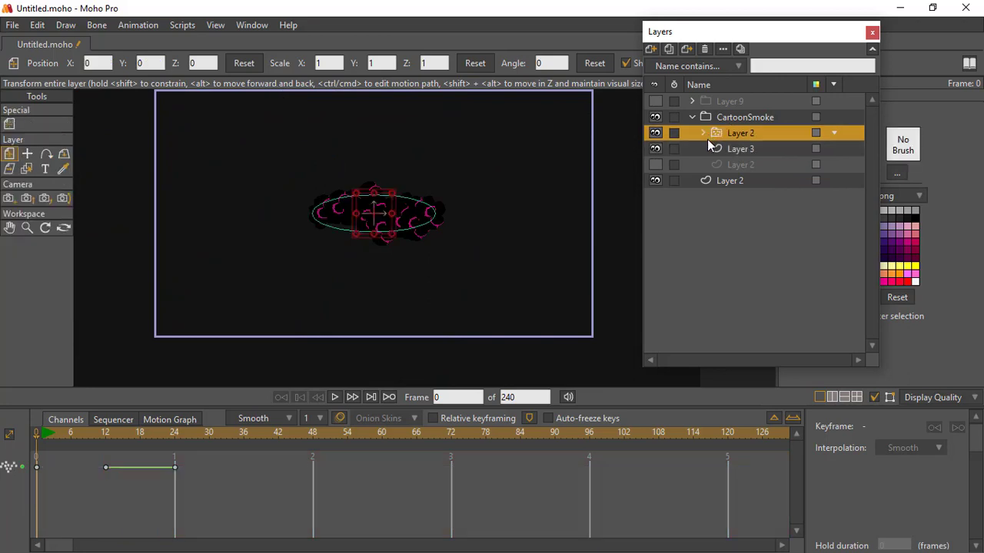
left_click(703, 133)
left_click(757, 148)
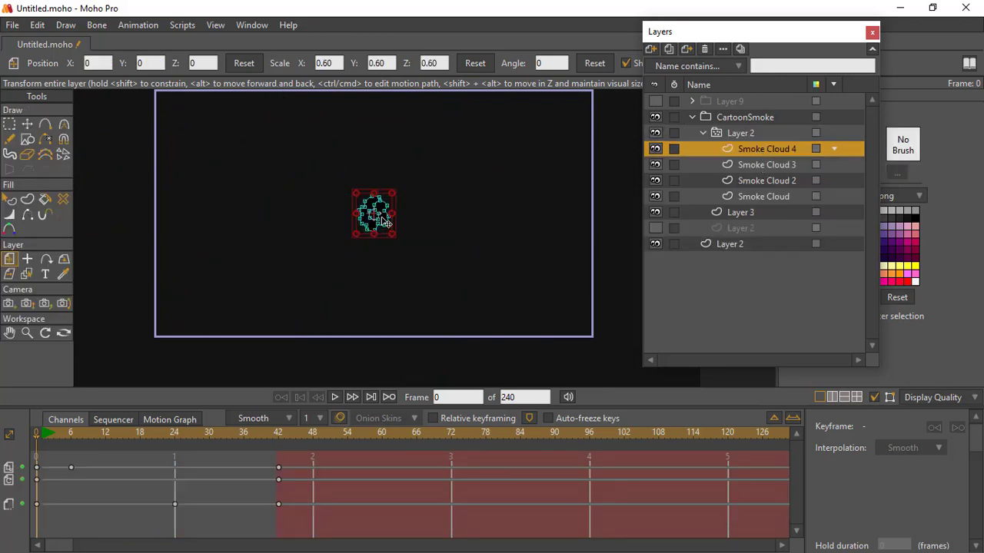
scroll(386, 223, "up", 4)
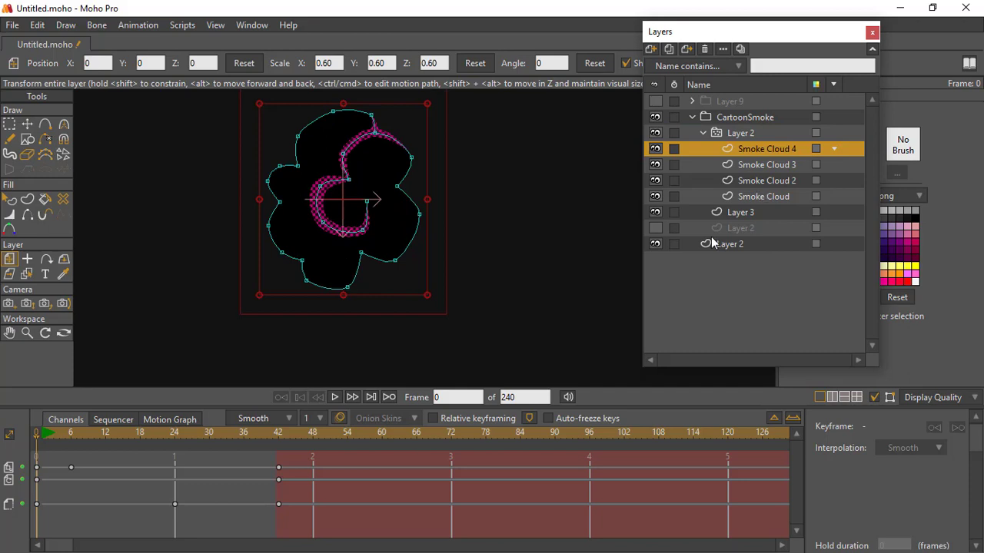
left_click(723, 166)
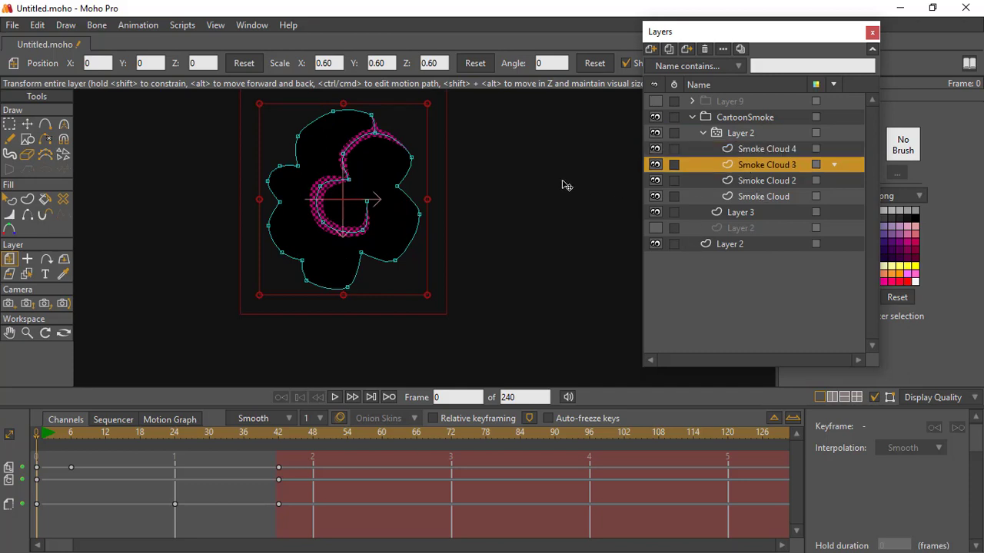
left_click(783, 180)
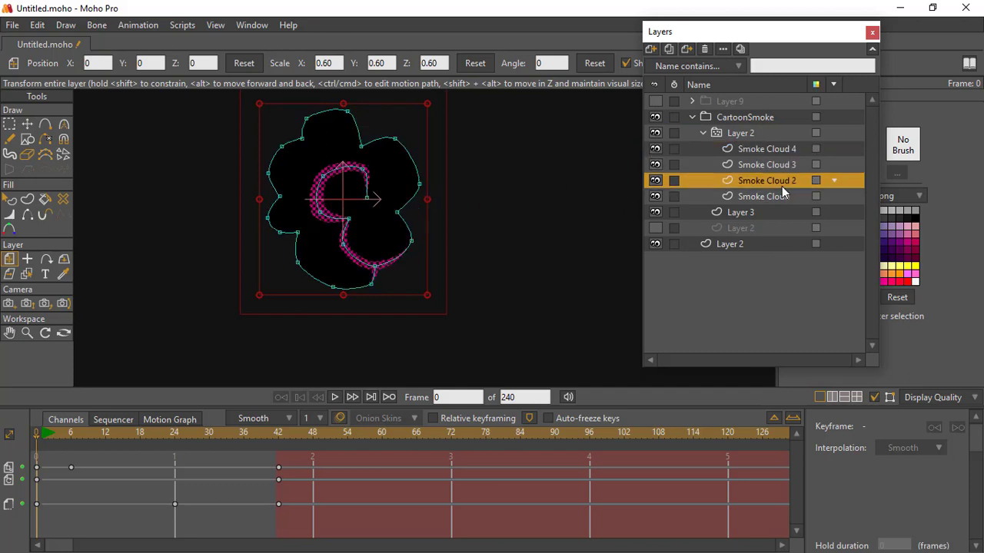
left_click(775, 196)
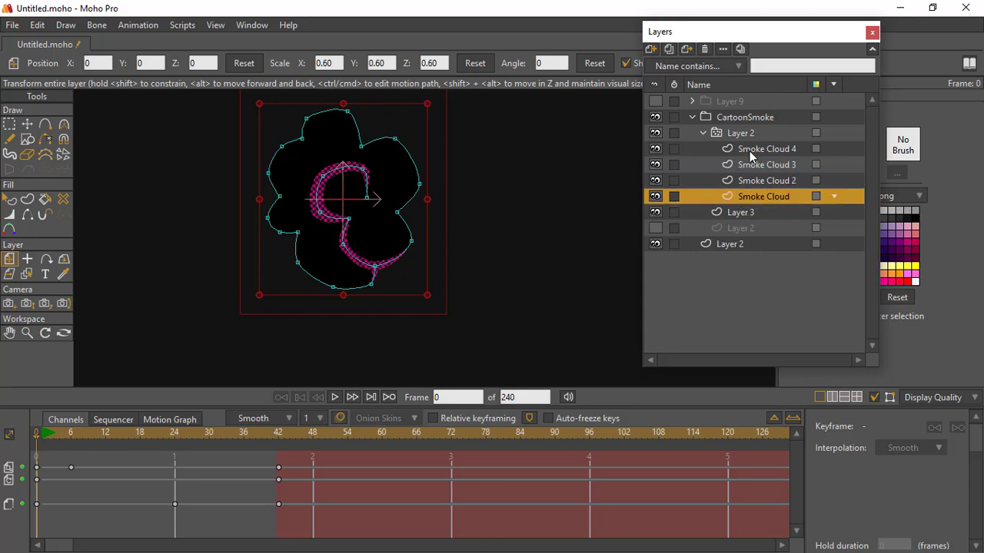
Open the particle settings of the particle Layer 2 inside CartoonSmoke.
left_click(723, 136)
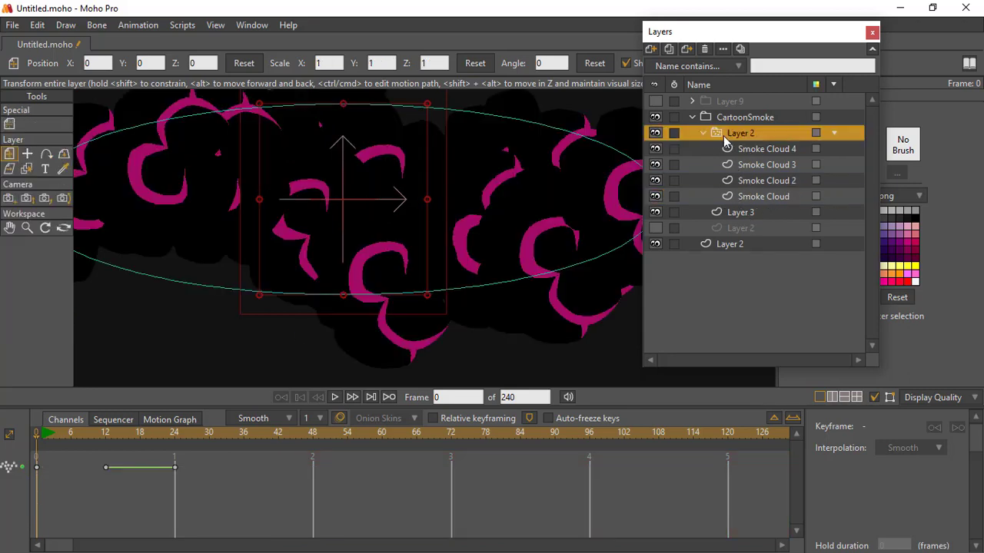
scroll(440, 219, "down", 3)
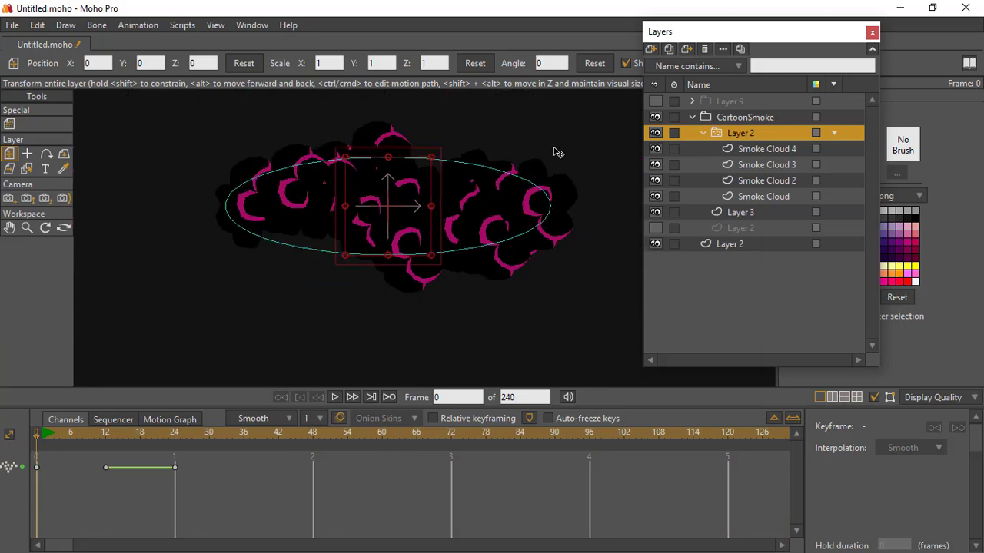
double_click(725, 133)
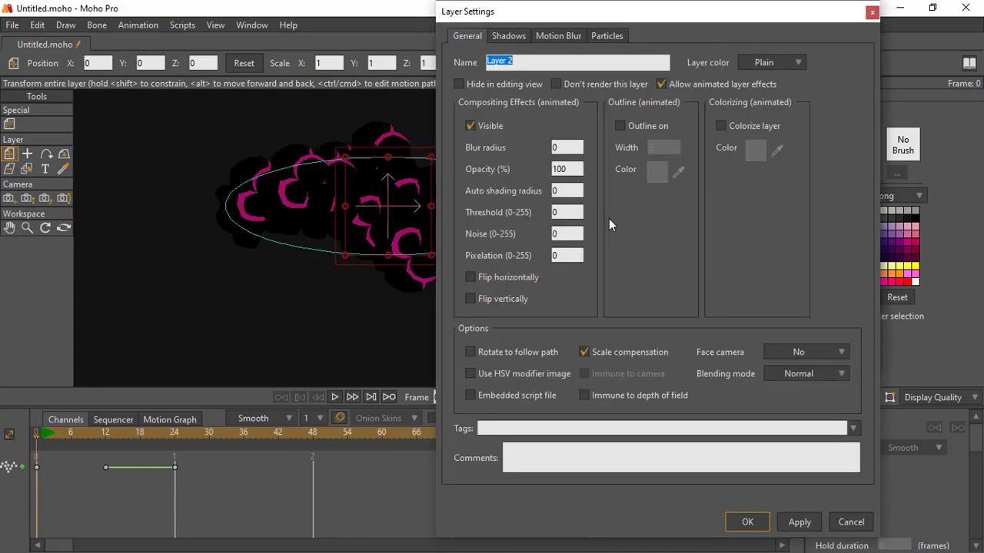
left_click(596, 37)
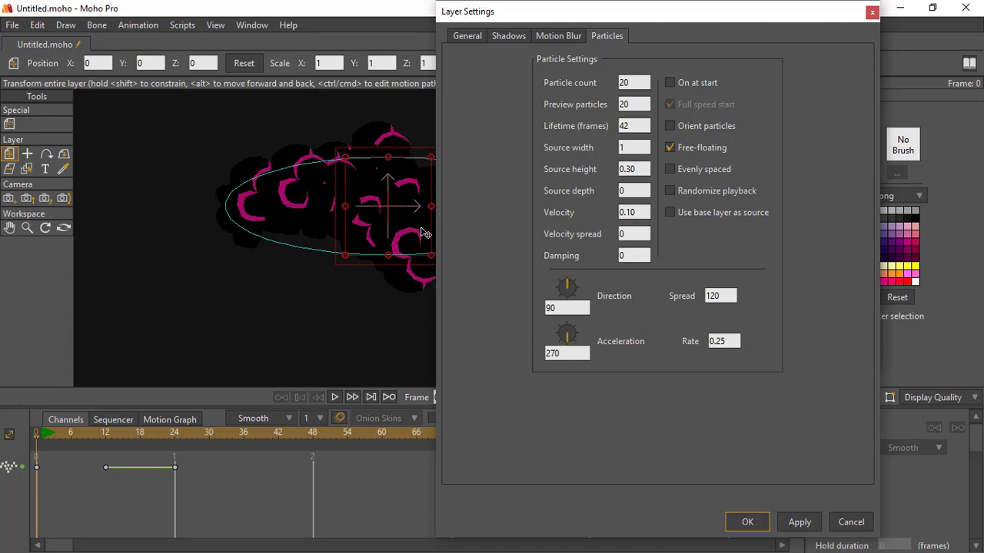
Scrub the timeline between frames 0 and 66 to examine how the smoke particles change, ending at frame 33.
left_click_drag(592, 18, 757, 6)
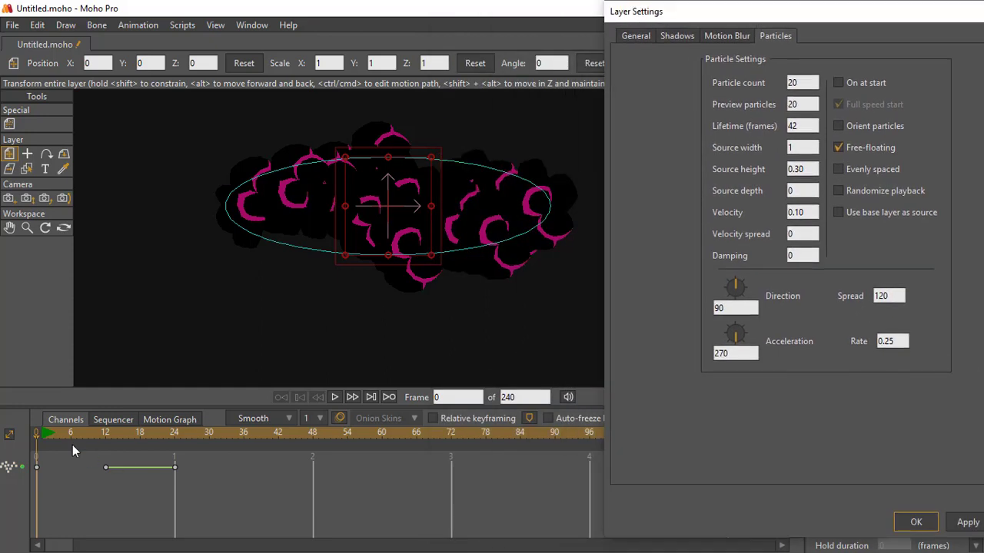
left_click_drag(62, 435, 416, 465)
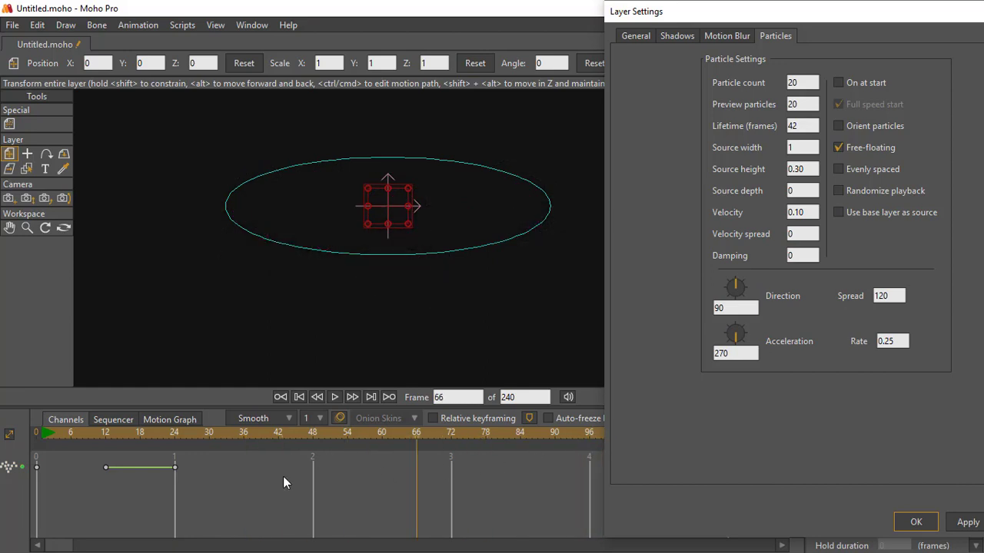
left_click_drag(283, 477, 77, 476)
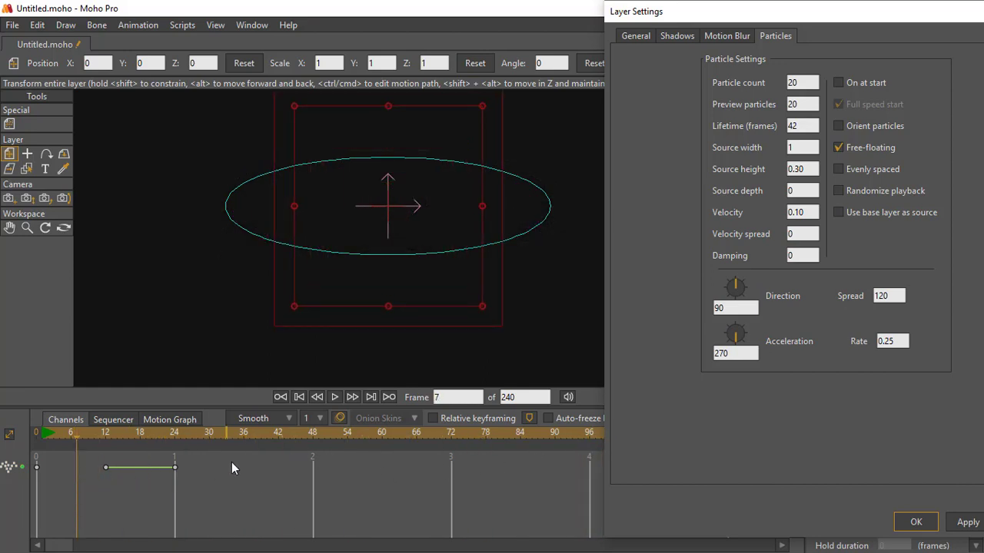
left_click_drag(45, 446, 227, 436)
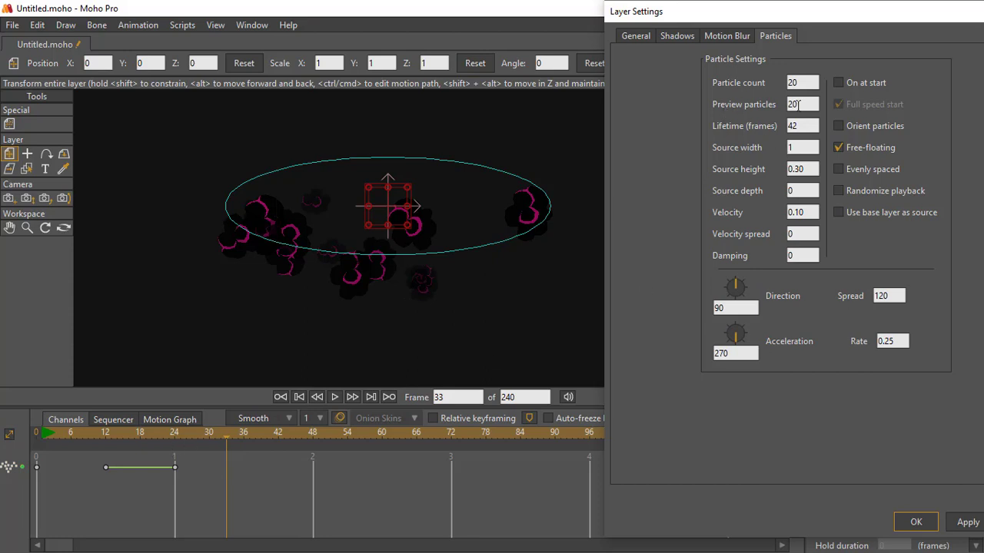
left_click_drag(218, 440, 226, 460)
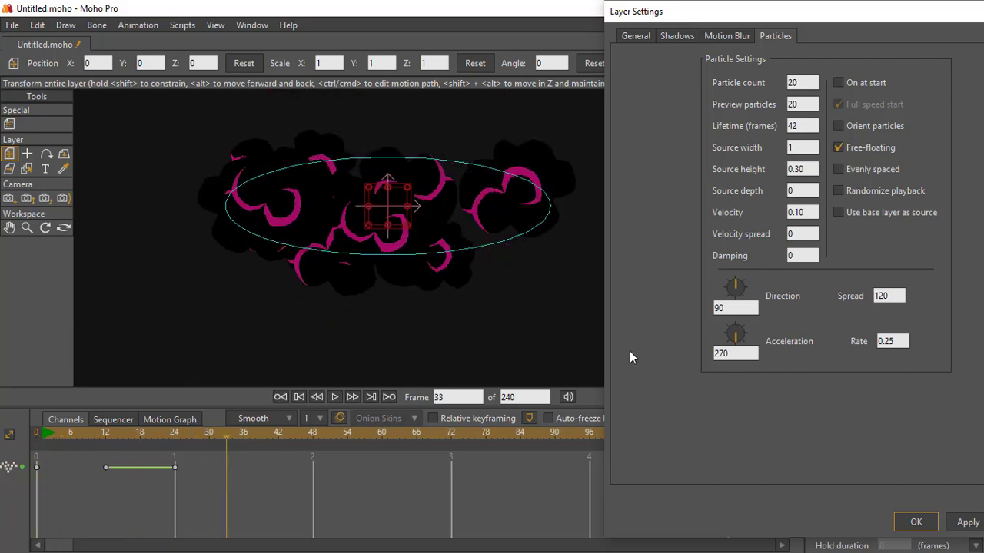
Set the smoke particle layer's preview particles to 12, confirm the settings, and check the particles at frame 19.
left_click_drag(824, 5, 729, 24)
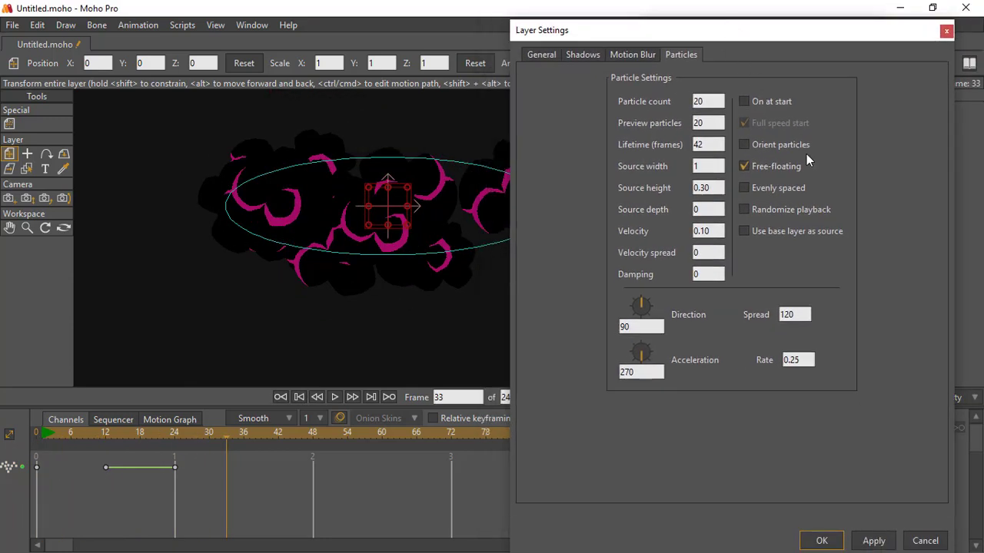
double_click(700, 123)
type("12")
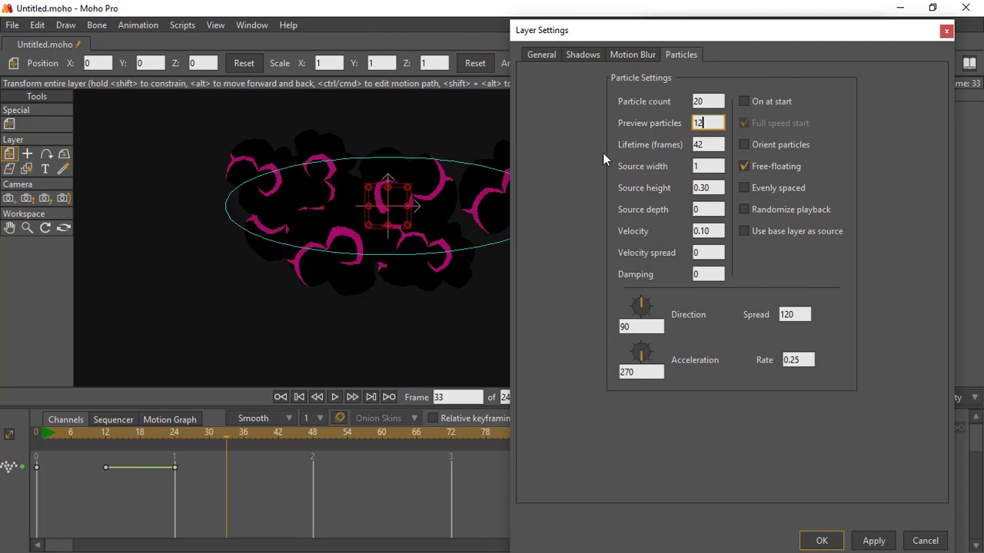
key("Return")
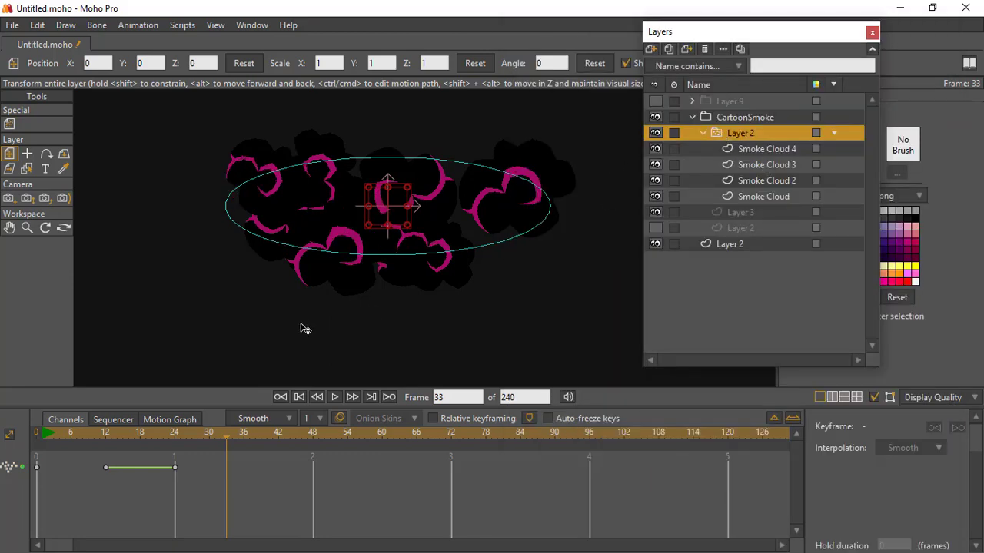
left_click_drag(129, 433, 147, 456)
Set the particle direction of Layer 2 inside CartoonSmoke to 0 and scrub to frame 47 to check the motion.
double_click(714, 136)
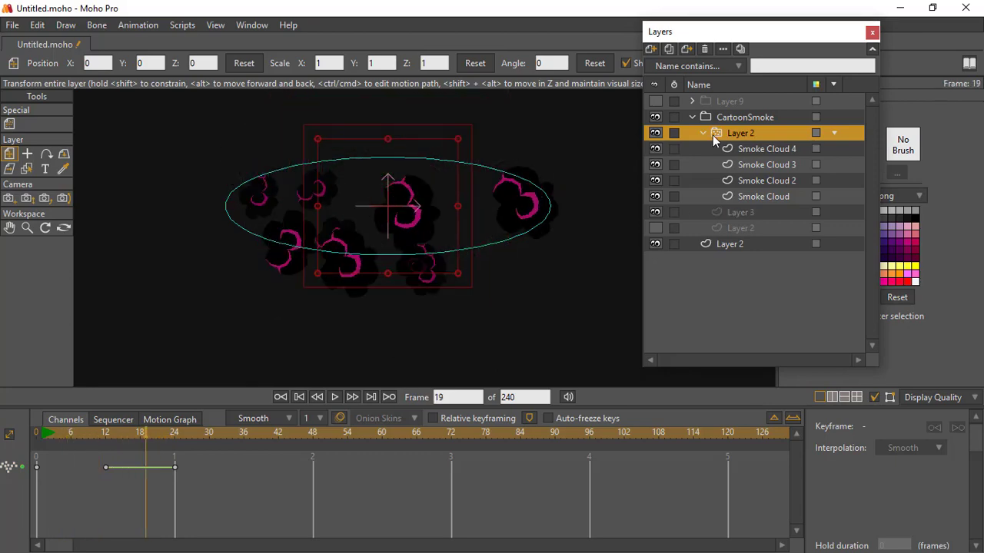
left_click(681, 55)
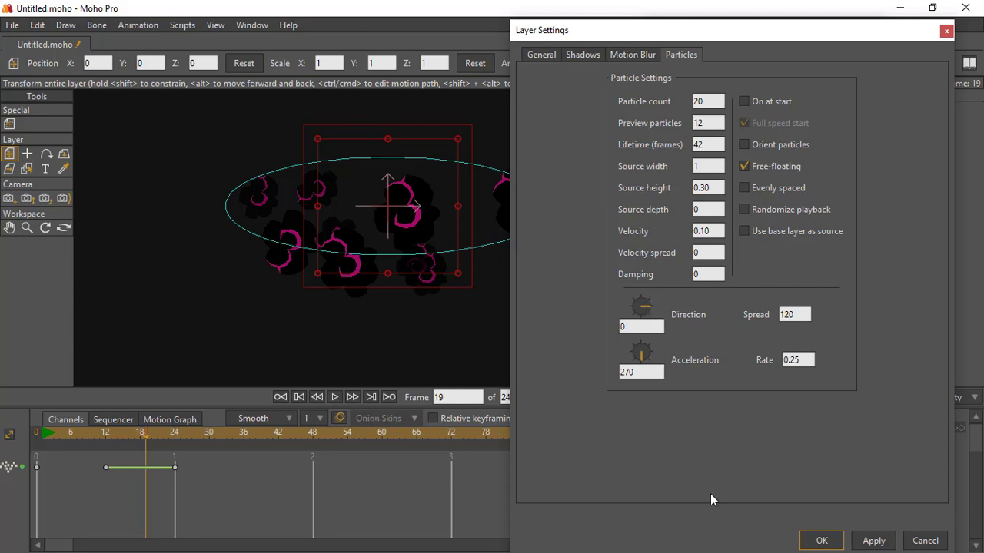
left_click(821, 541)
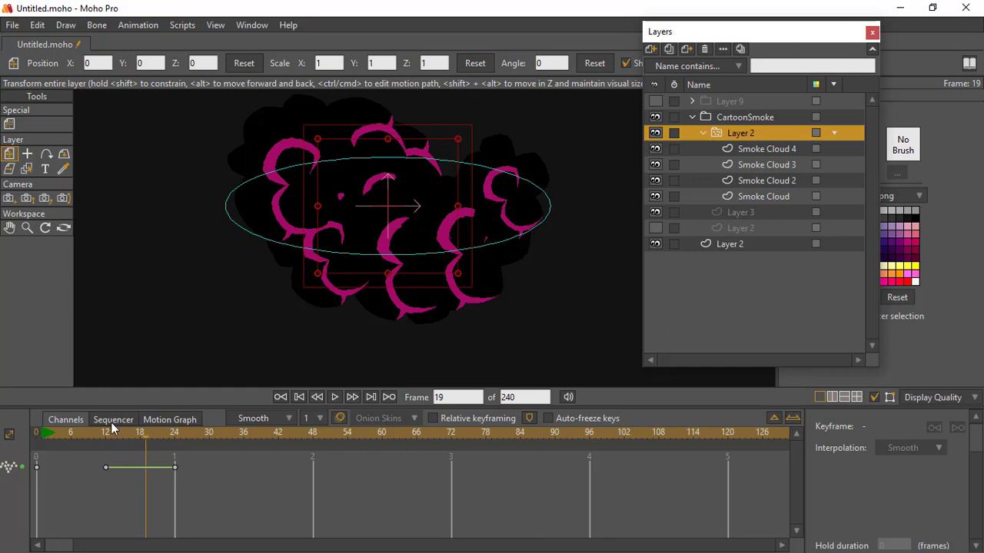
left_click(113, 421)
left_click(50, 420)
left_click_drag(46, 434, 310, 398)
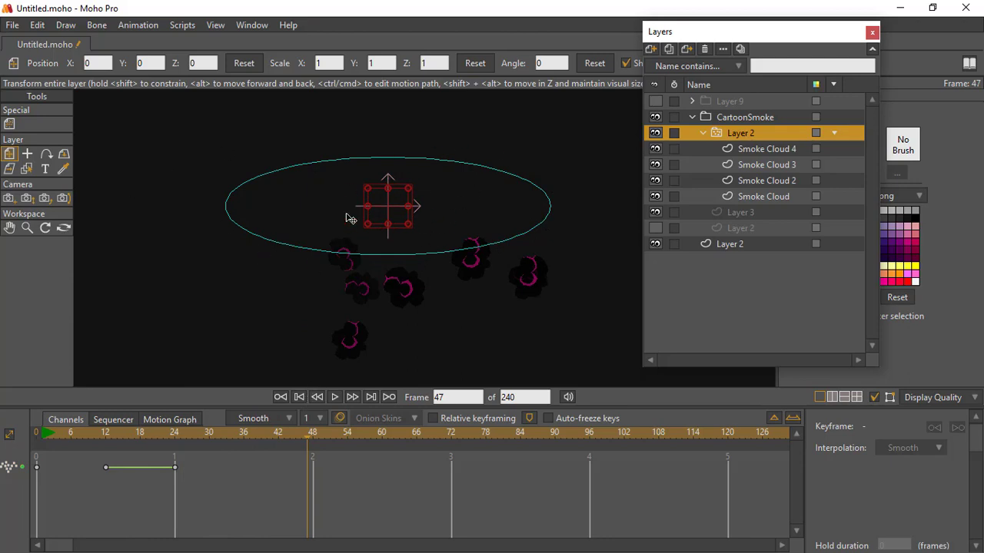
Return to frame 0, review the spread value in the smoke layer's particle settings, and close them without changes.
left_click_drag(47, 432, 34, 436)
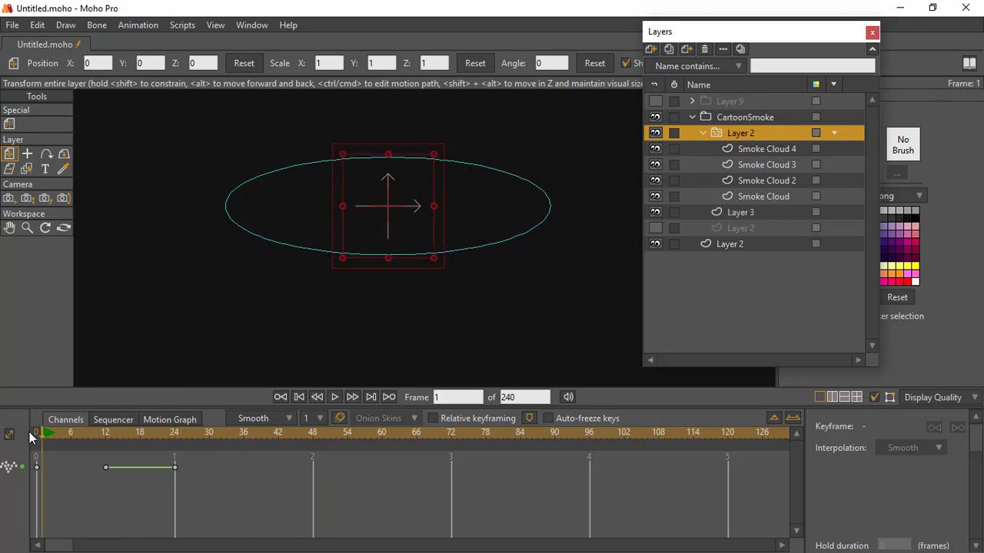
double_click(715, 136)
left_click(686, 55)
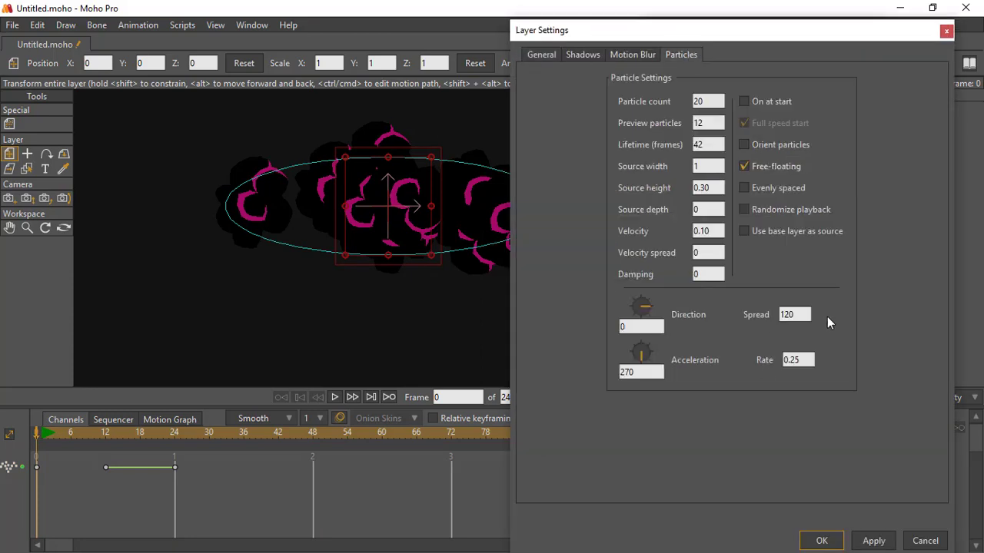
double_click(804, 316)
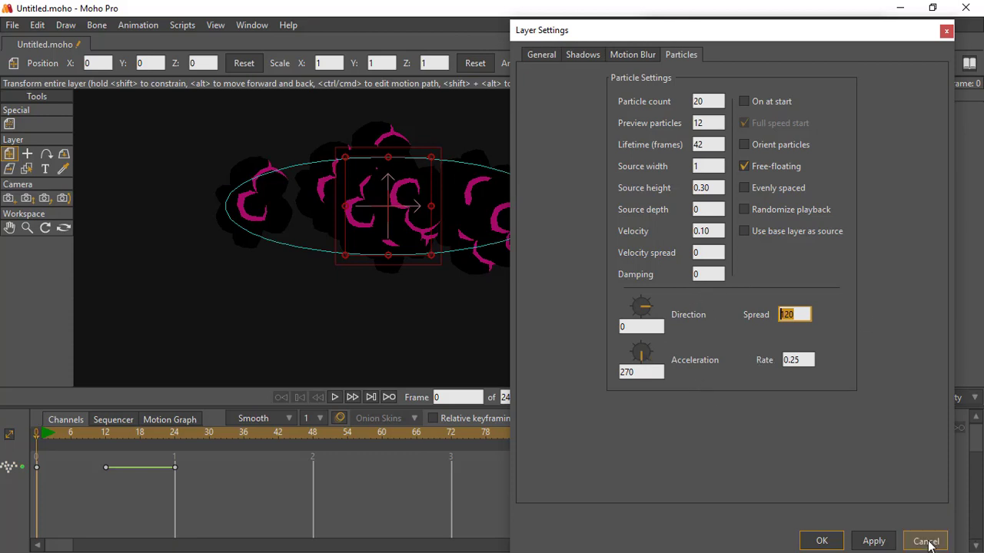
left_click(925, 541)
Delete the CartoonSmoke group from the document.
scroll(400, 246, "down", 5)
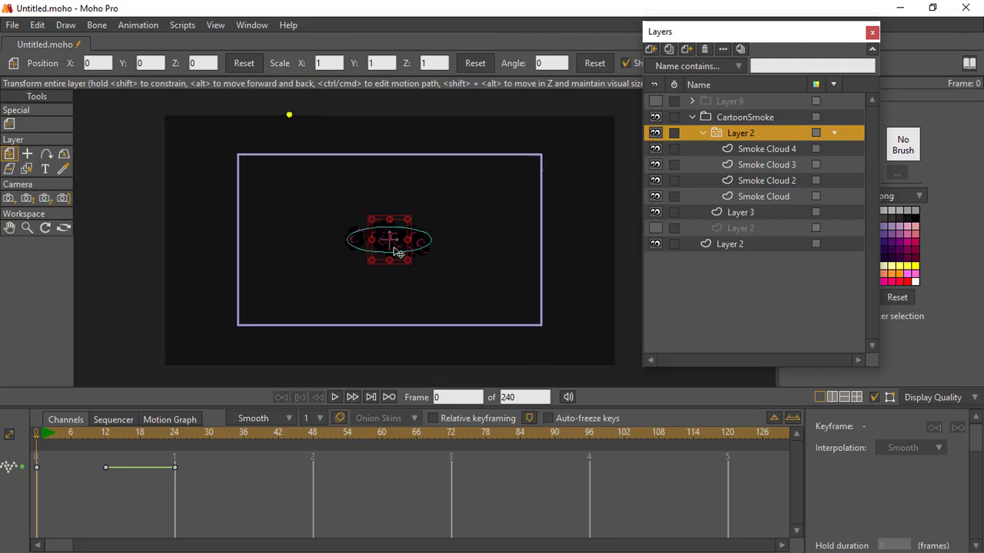
left_click_drag(397, 243, 394, 246)
left_click(709, 119)
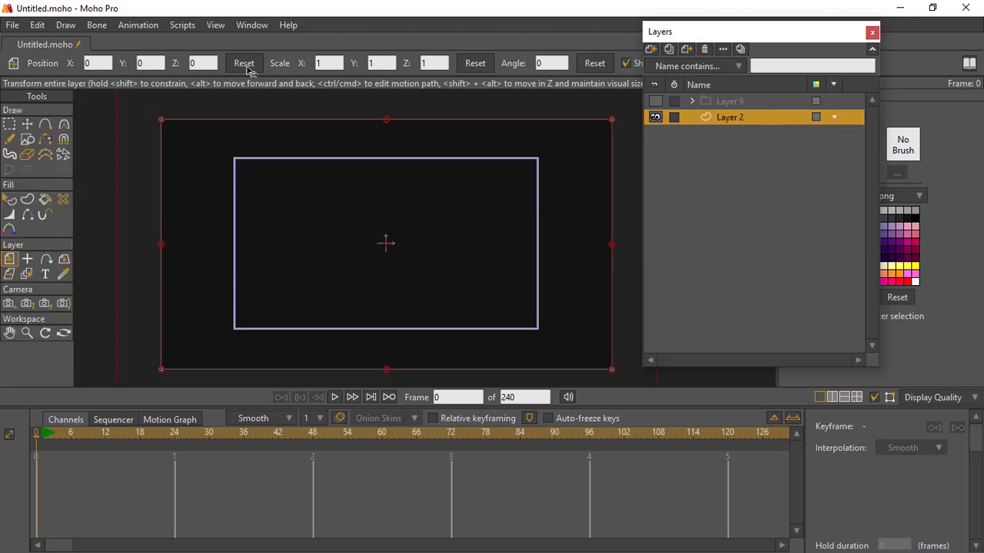
Add the Energy Cloud particle effect in purple, colour BE33E6.
left_click(182, 24)
mouse_move(251, 97)
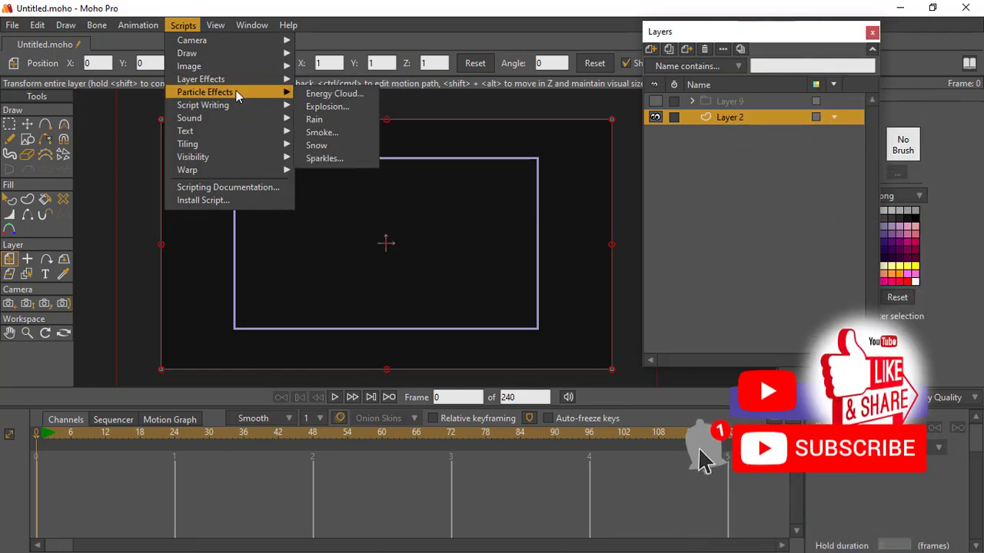
left_click(336, 99)
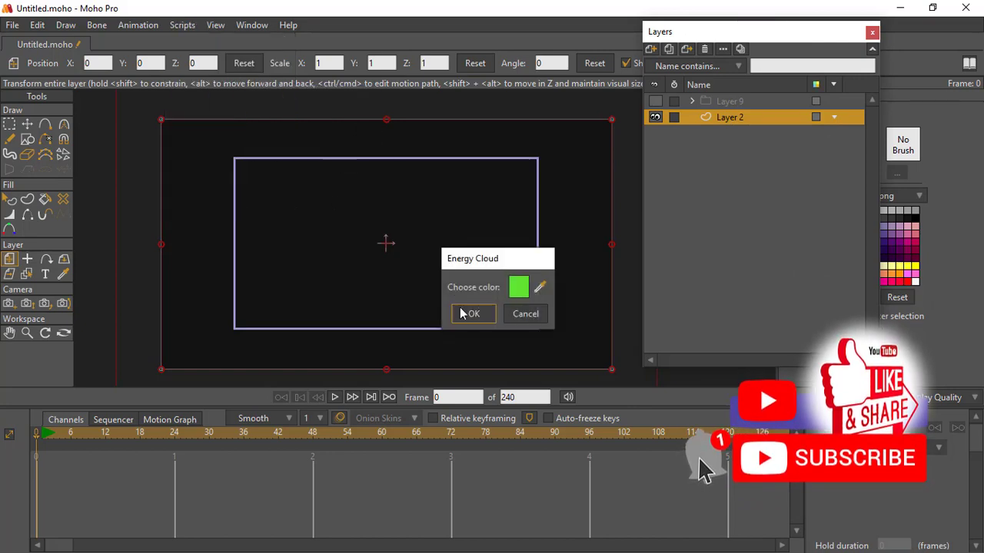
left_click(518, 289)
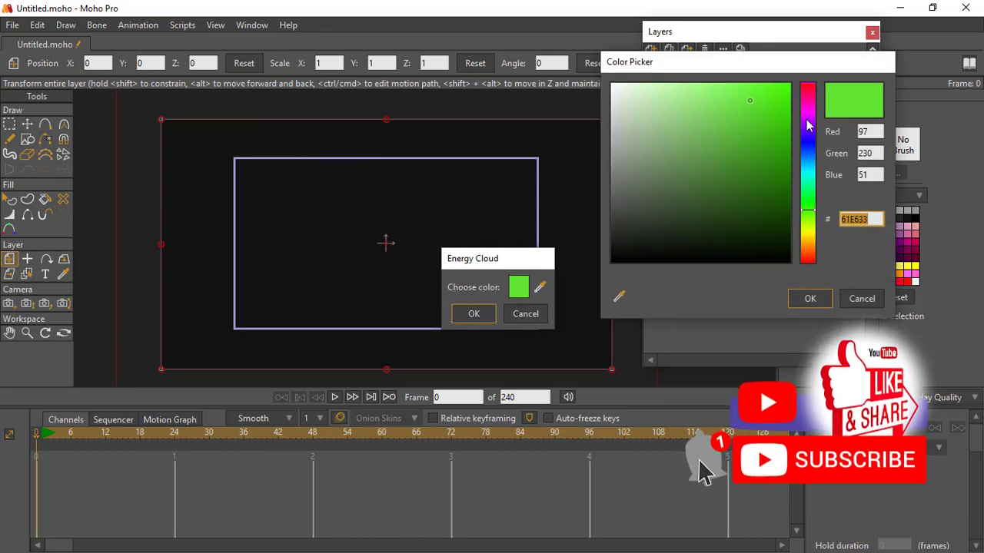
left_click(806, 120)
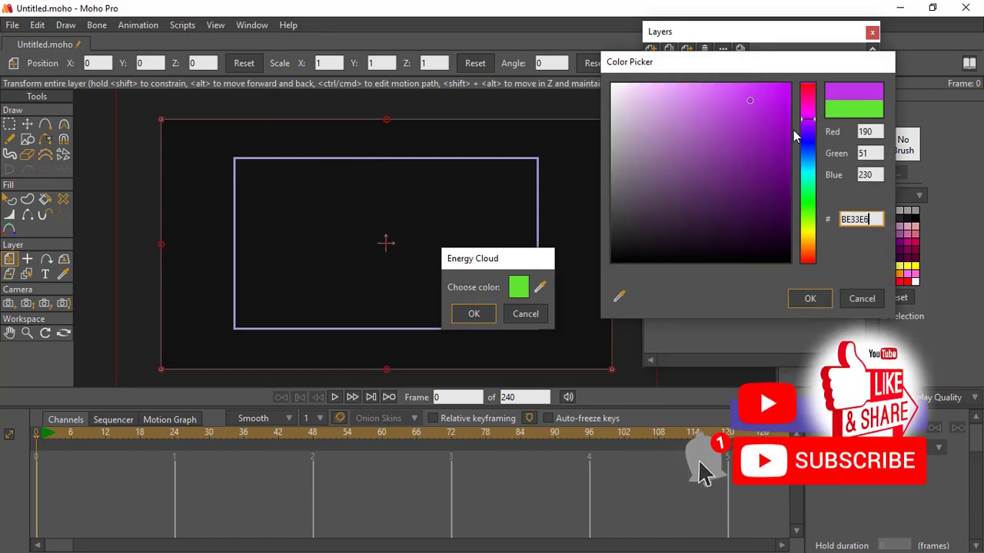
left_click(810, 299)
left_click(473, 313)
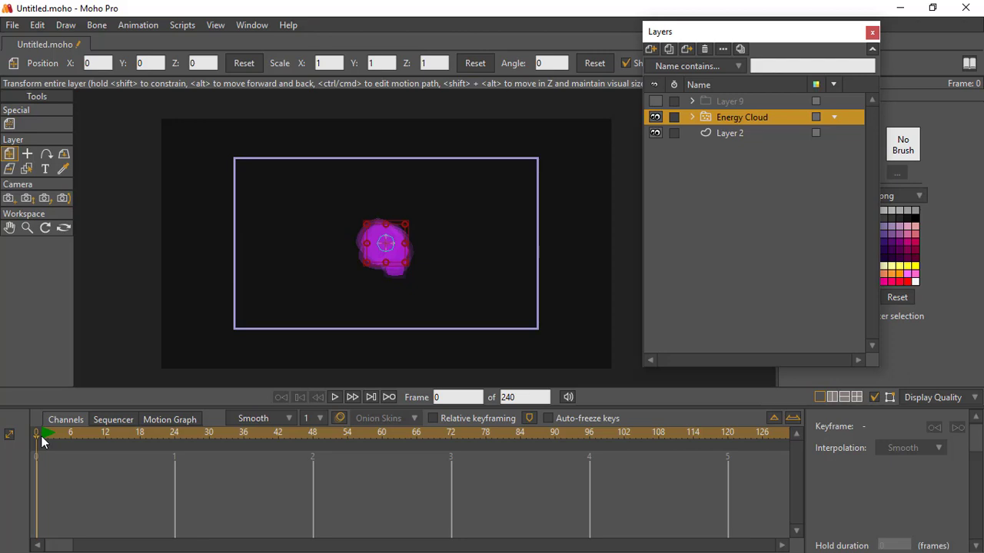
Preview a render of the energy cloud at frame 20, close the render window, and return to frame 0.
left_click_drag(41, 436, 152, 432)
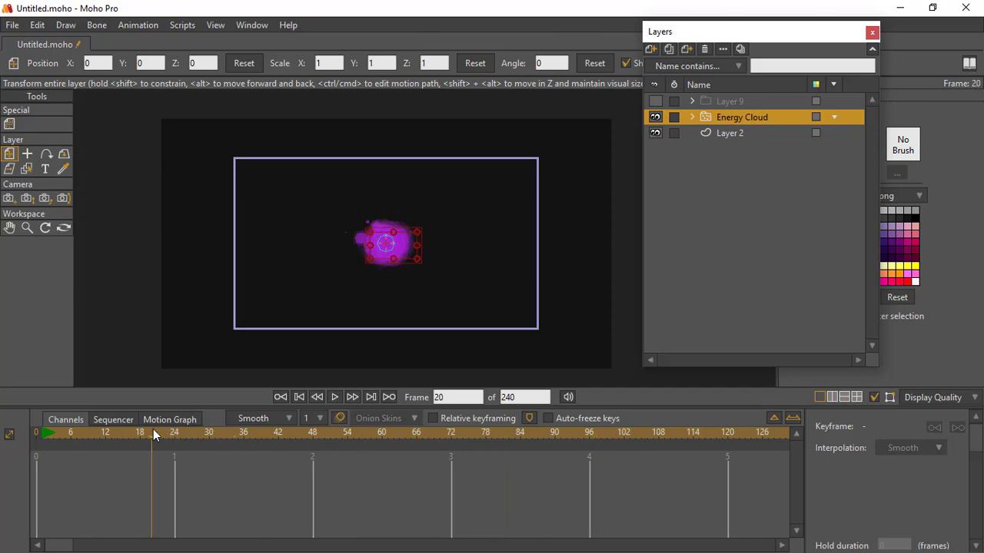
key("ctrl+r")
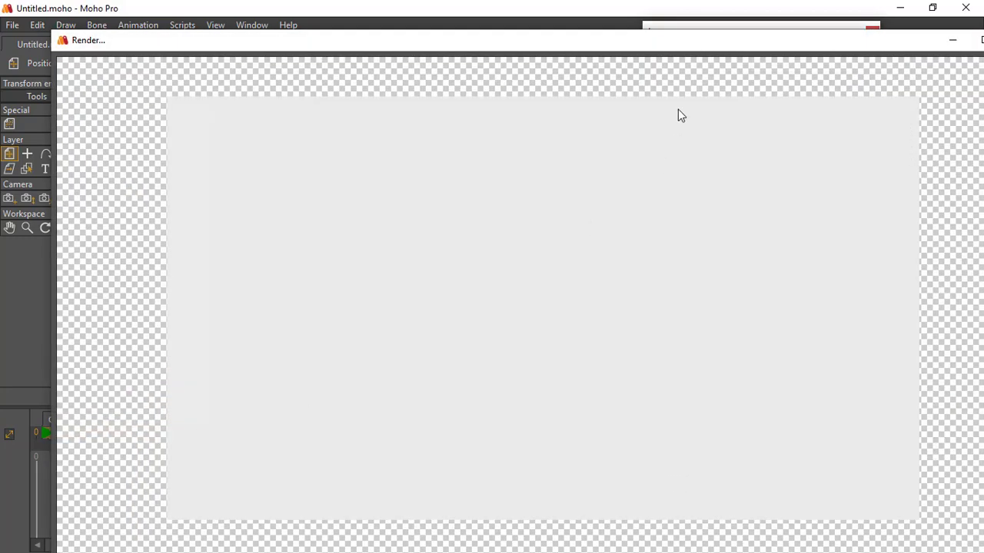
left_click_drag(730, 42, 691, 23)
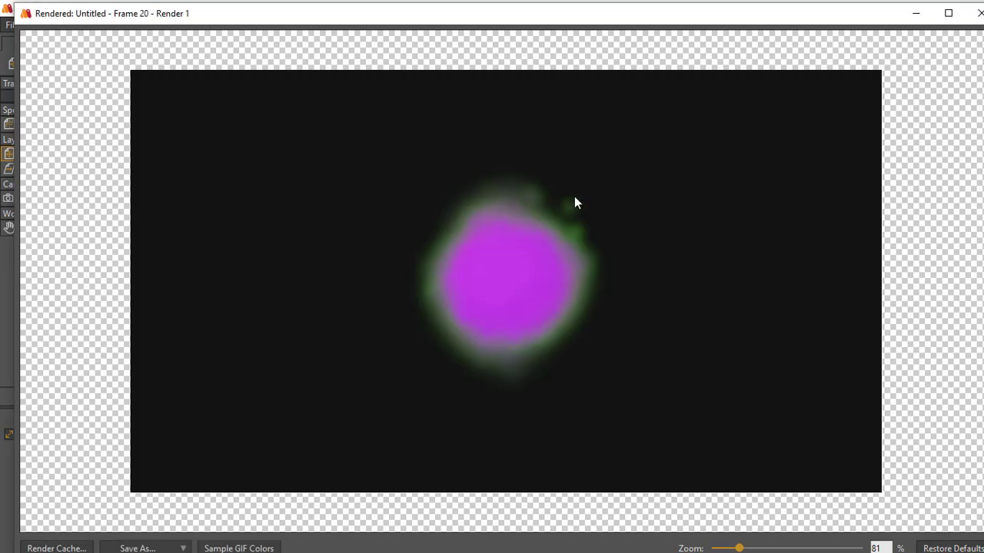
left_click(949, 13)
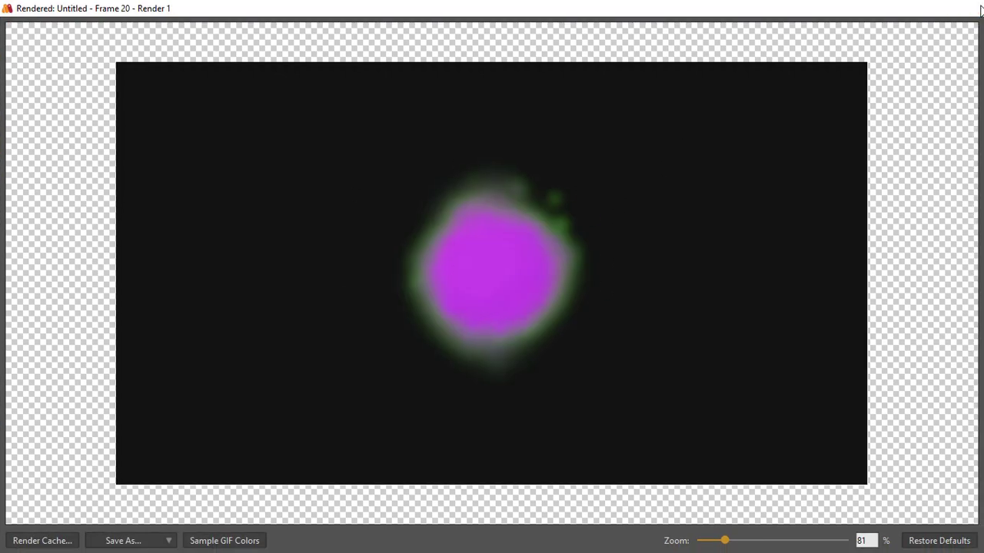
left_click(967, 9)
left_click_drag(45, 434, 11, 446)
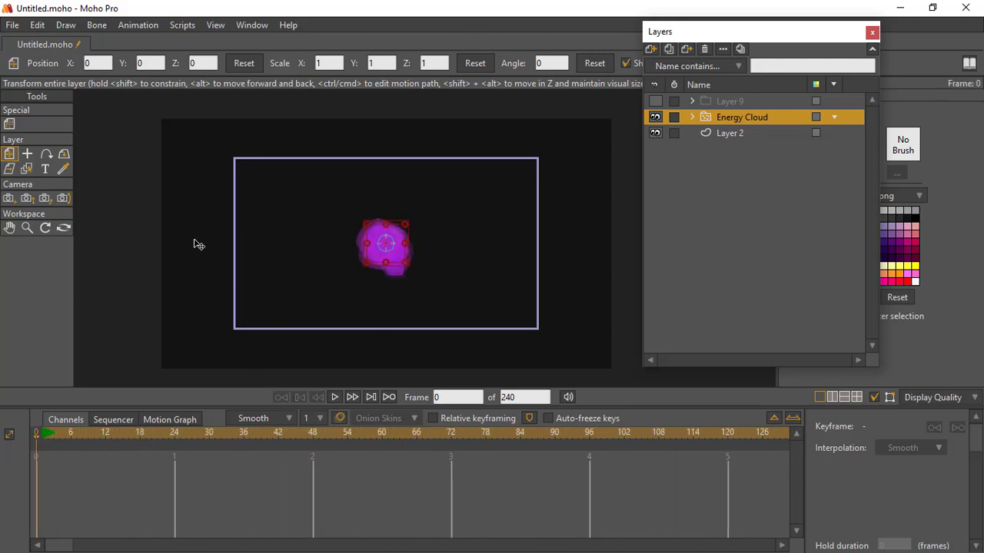
Look over the available scripted particle effects, then delete the Energy Cloud layer.
left_click(144, 30)
mouse_move(182, 25)
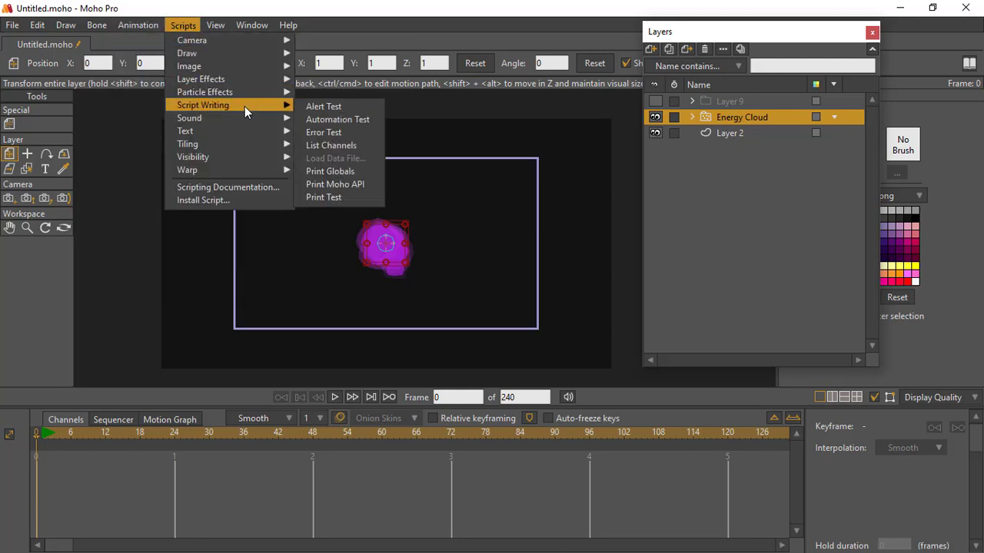
mouse_move(282, 96)
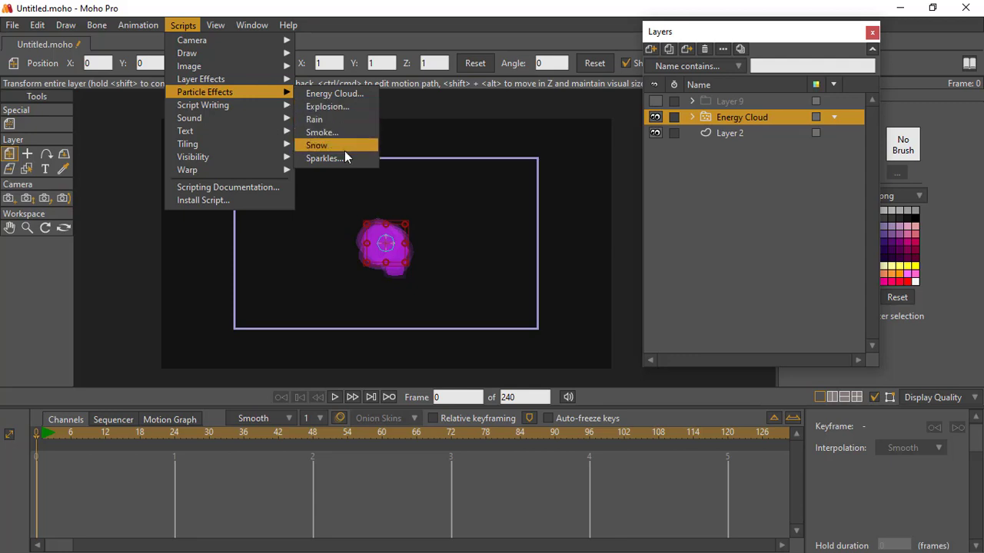
left_click(503, 35)
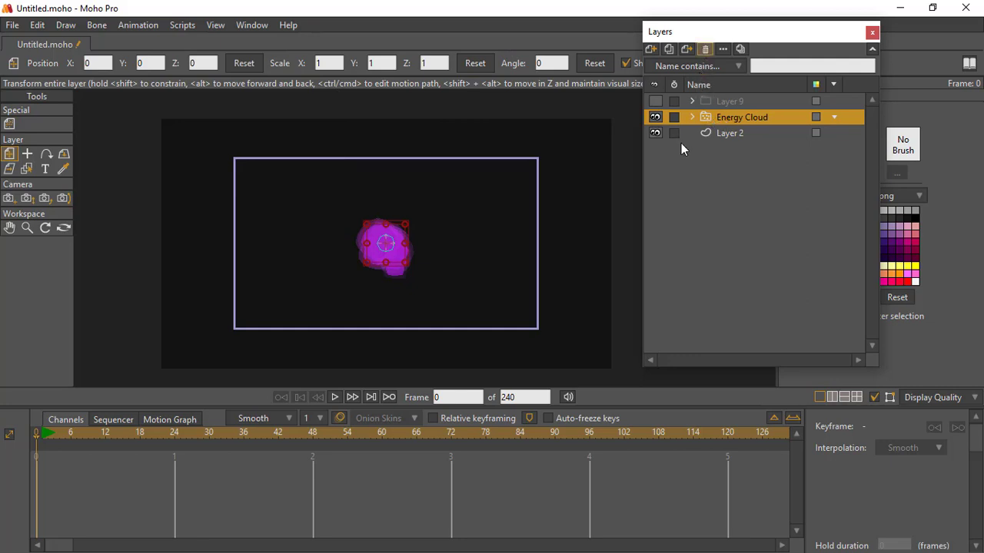
Add the scripted Rain particle effect above the background Layer 2.
left_click(182, 25)
mouse_move(223, 92)
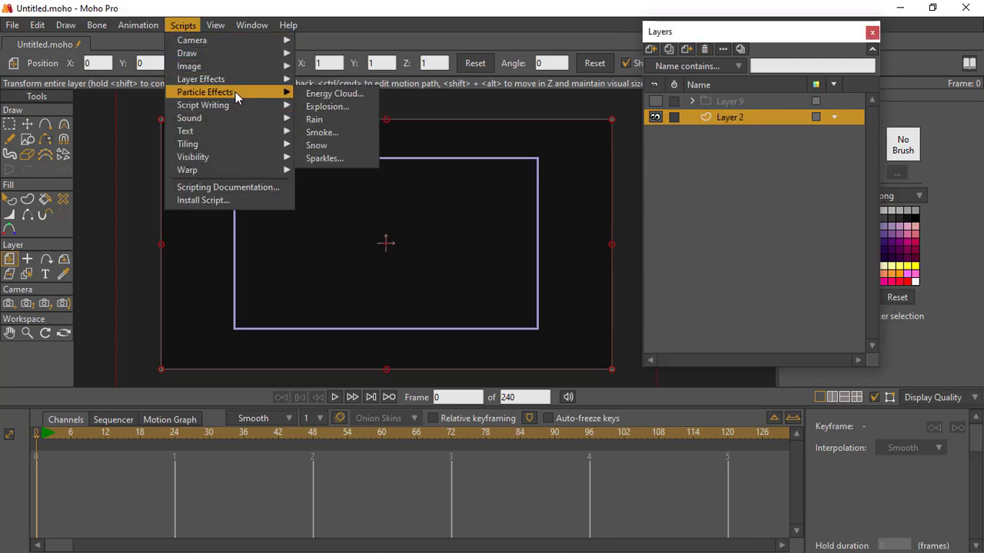
left_click(332, 120)
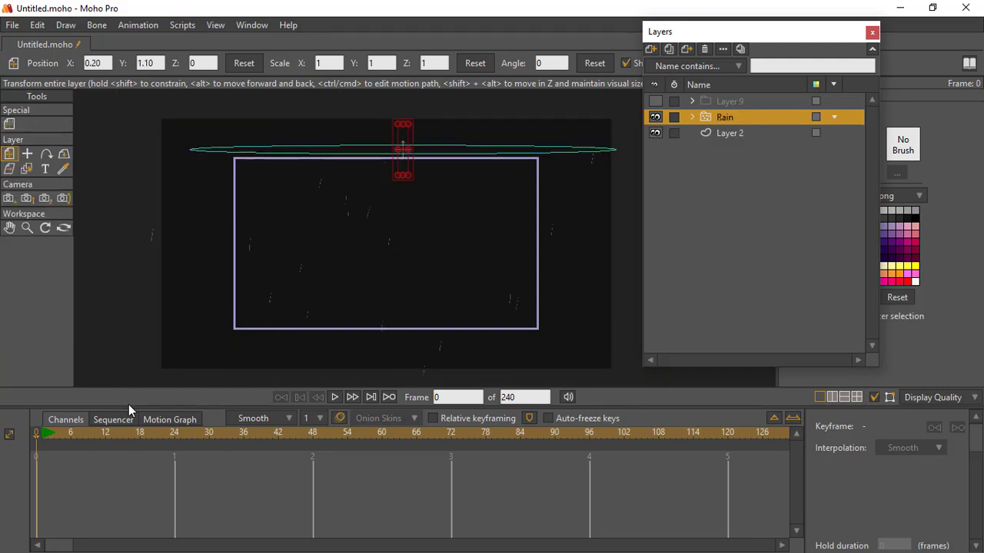
Move the playhead to frame 6, preview a render of the rain, and close the render window.
left_click(70, 433)
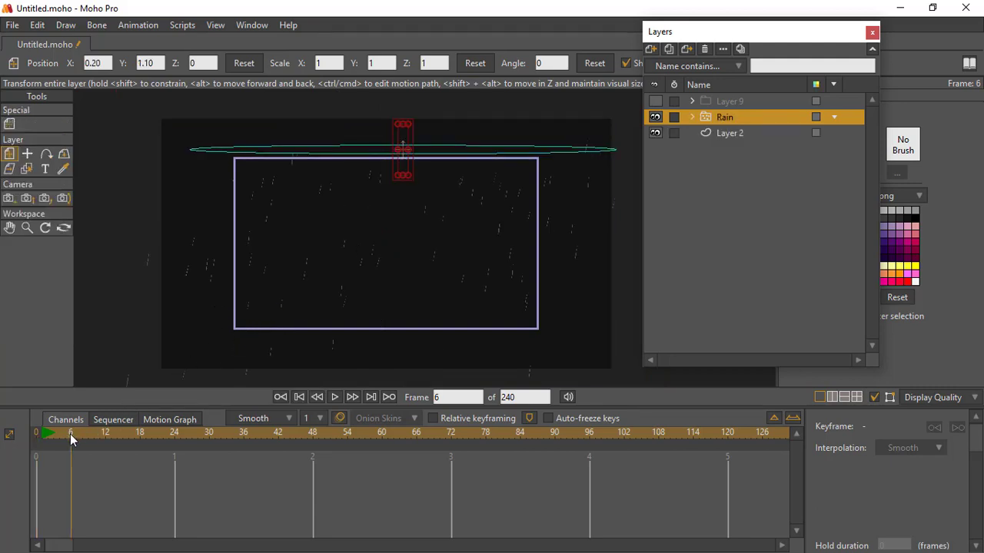
key("ctrl+r")
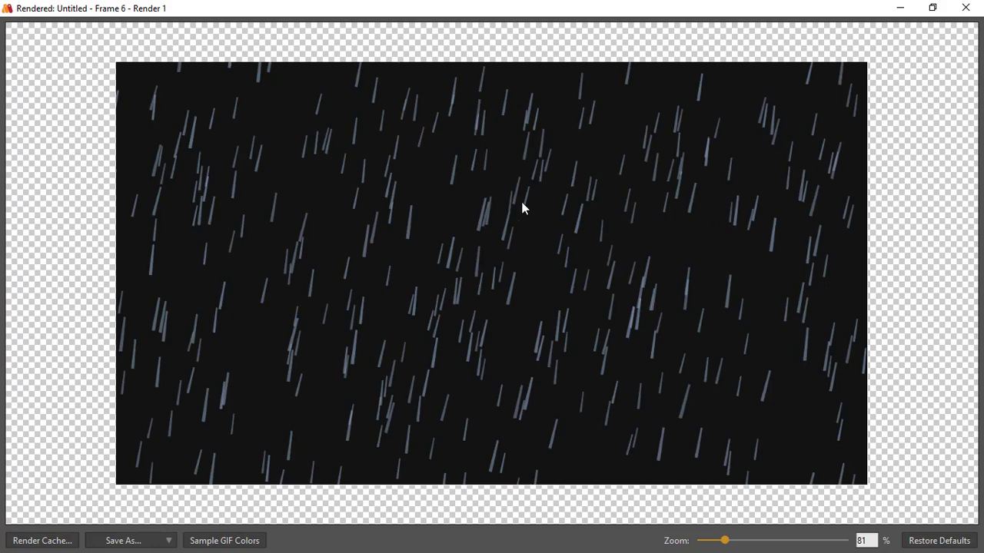
left_click(966, 7)
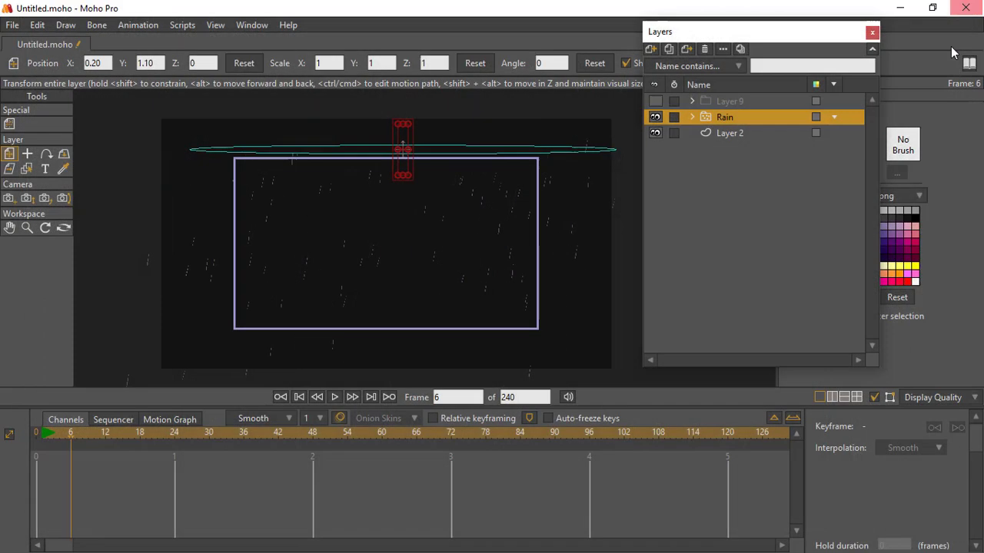
In the Rain layer's particle settings, adjust the direction to about 260.91 and set the particle count to 30.
double_click(707, 117)
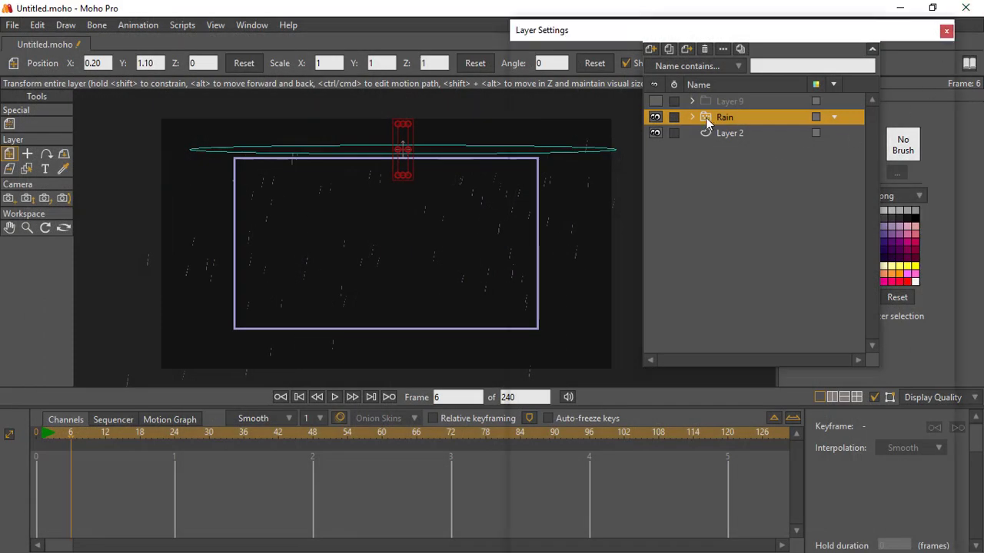
left_click(679, 55)
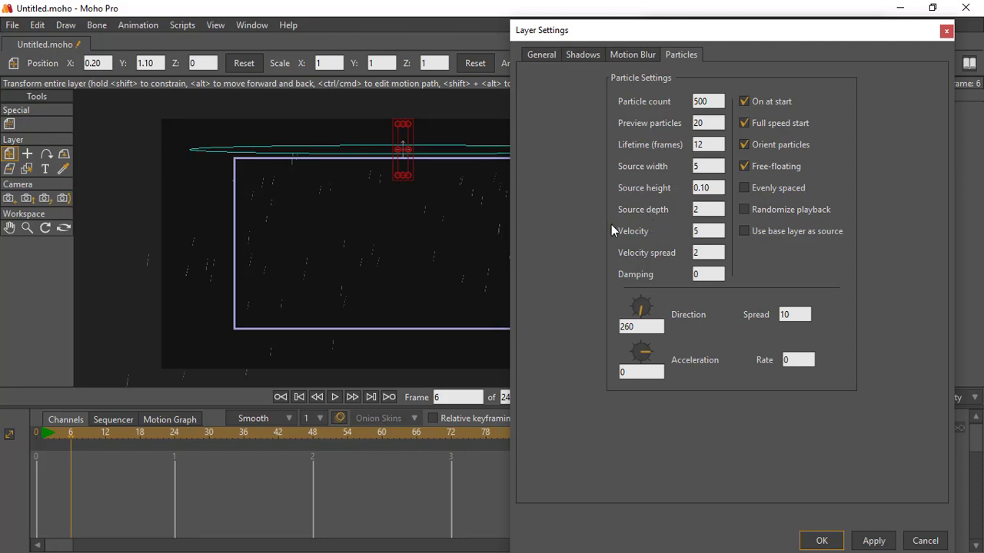
left_click_drag(406, 239, 325, 235)
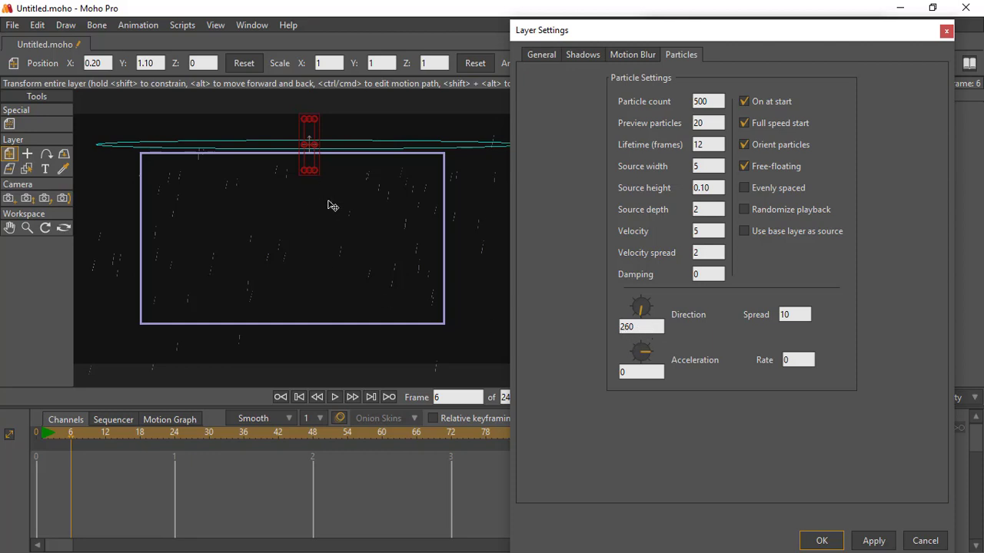
left_click_drag(654, 308, 638, 330)
double_click(716, 102)
type("30")
key("Return")
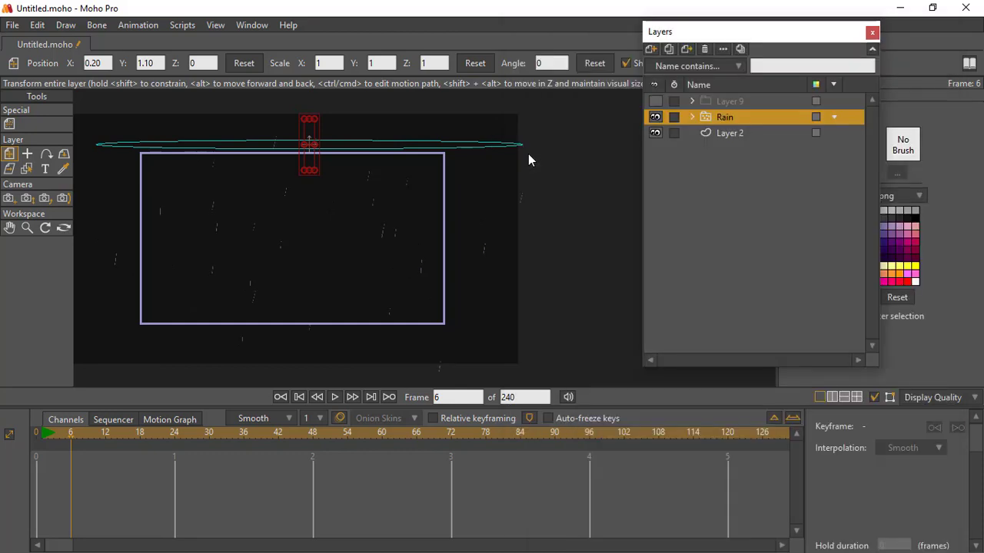
Set the Rain layer's particle count to 200 in its particle settings.
double_click(712, 117)
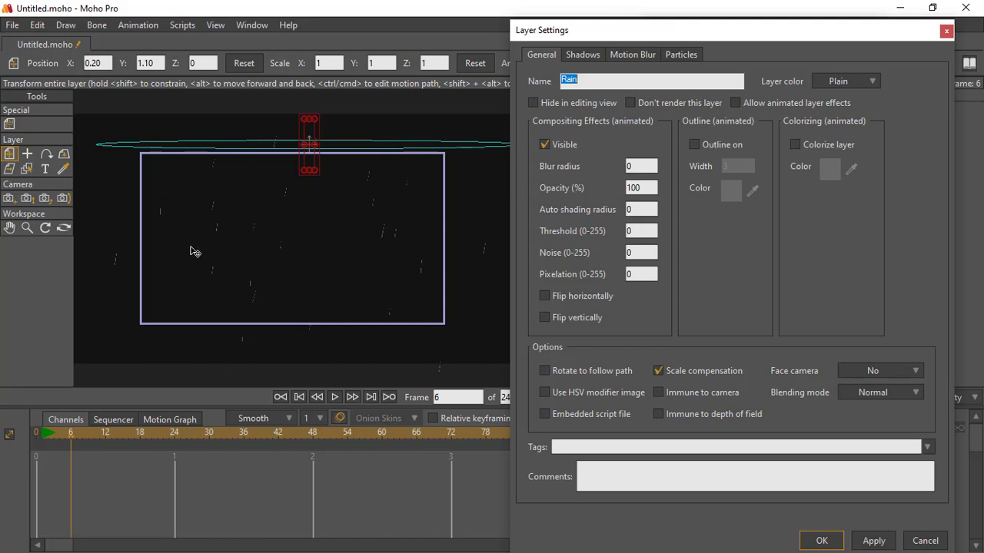
left_click(681, 55)
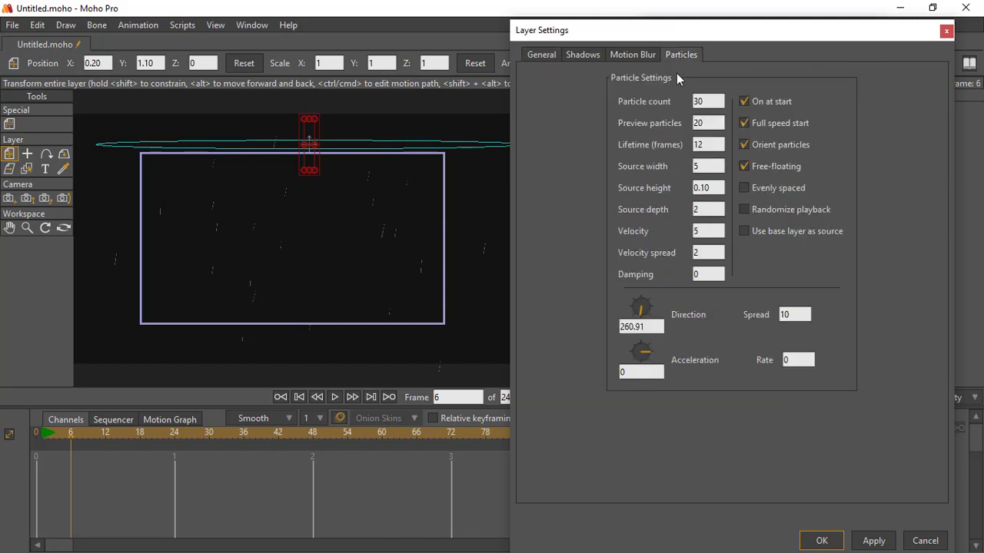
double_click(705, 101)
type("200")
left_click(819, 540)
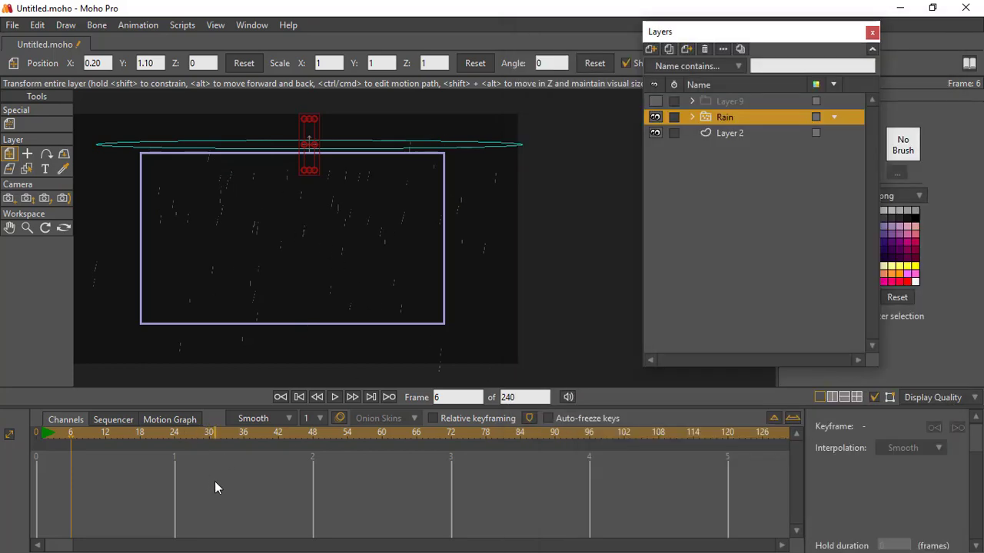
Preview a render of the rain at frame 6 in an enlarged window and close the render window.
key("ctrl+r")
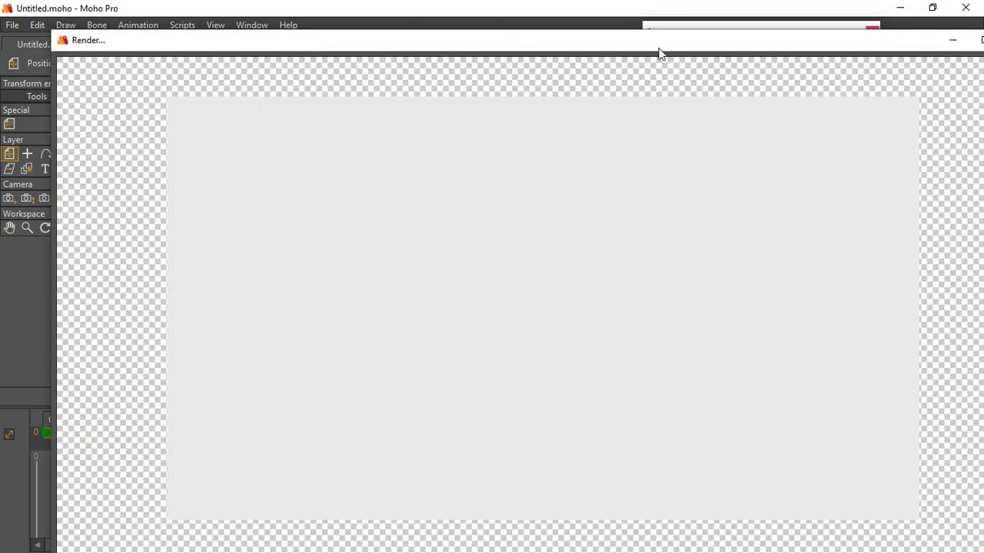
double_click(658, 50)
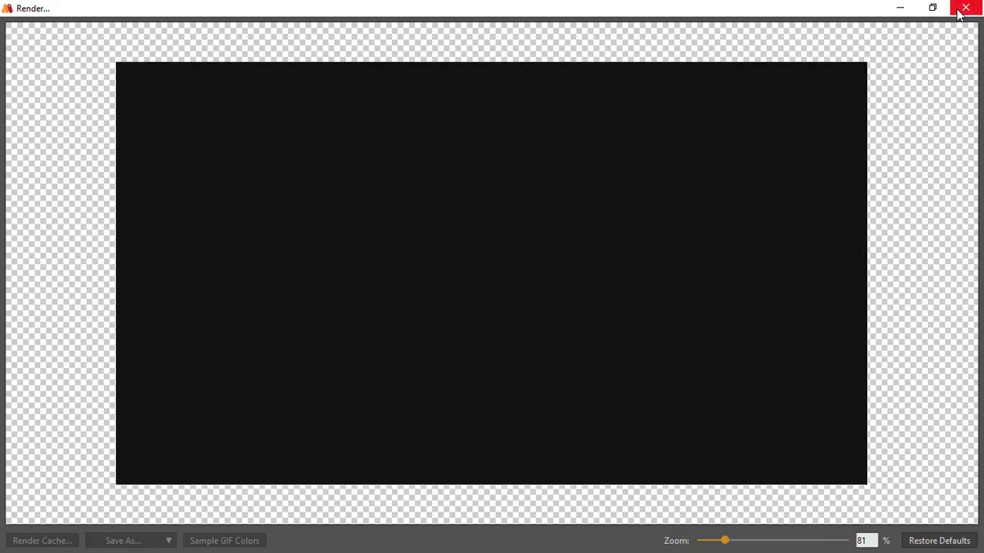
left_click(966, 9)
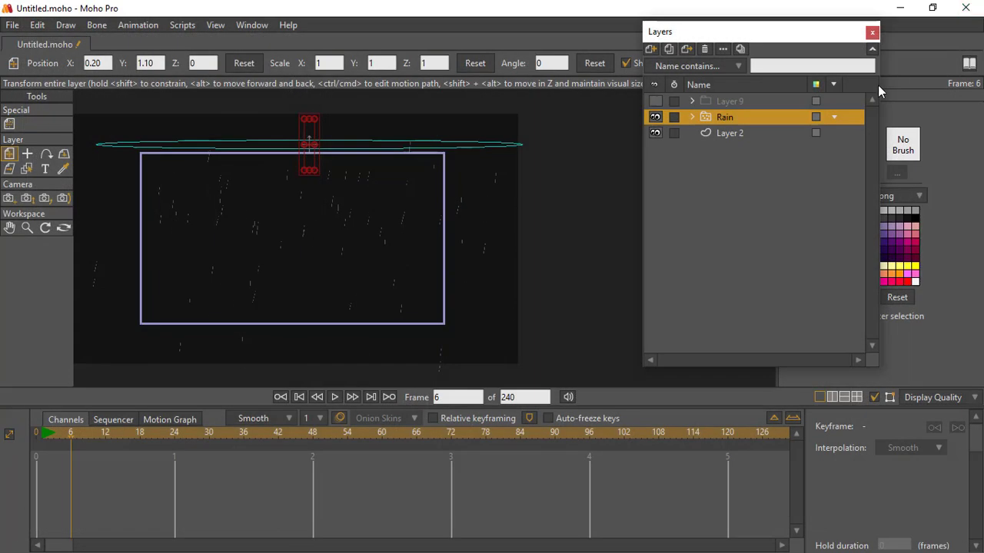
Make Layer 9 visible and move the Rain layer above it in the layer order.
left_click(655, 101)
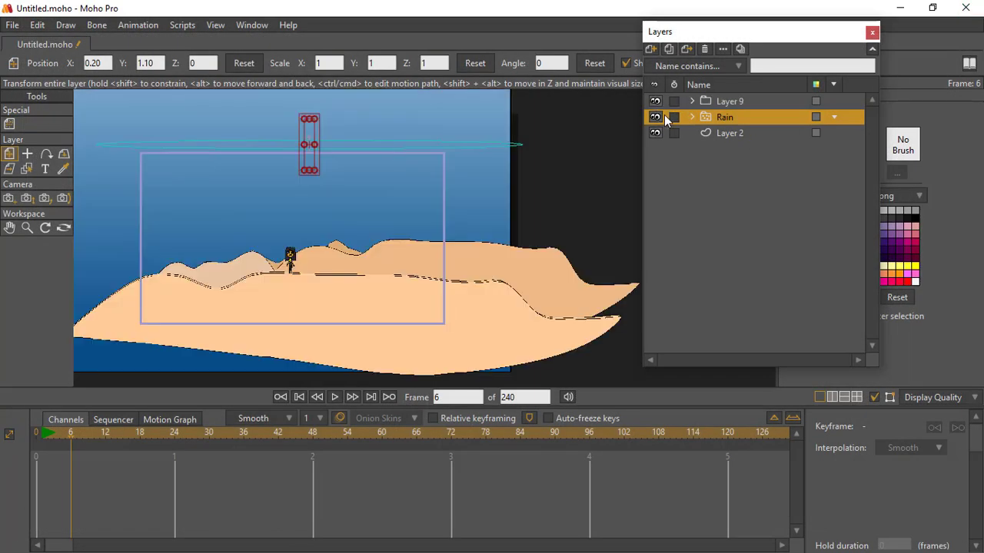
left_click_drag(368, 216, 420, 218)
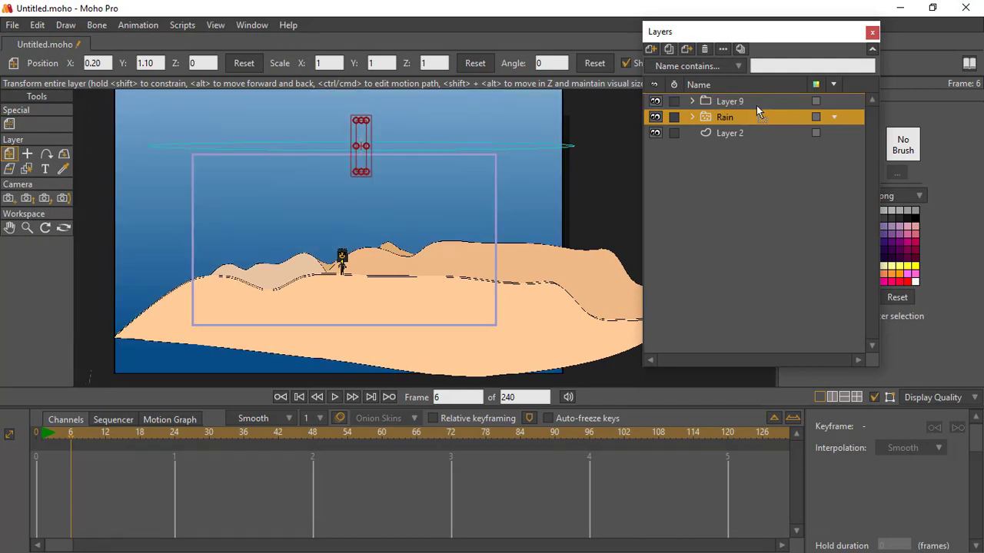
left_click_drag(757, 115, 756, 124)
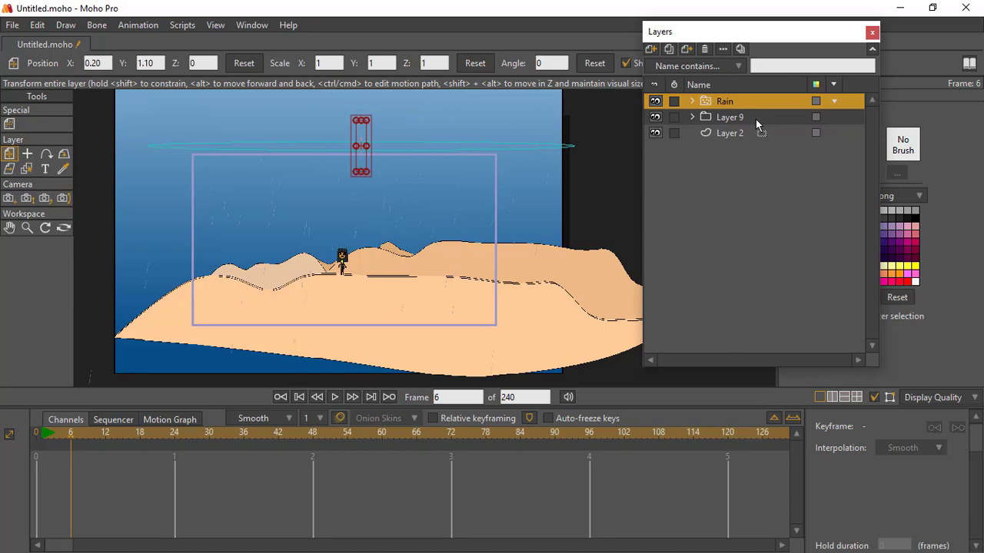
Move the playhead to frame 19, preview a render of the rain over the desert scene, and close the render window.
left_click(146, 436)
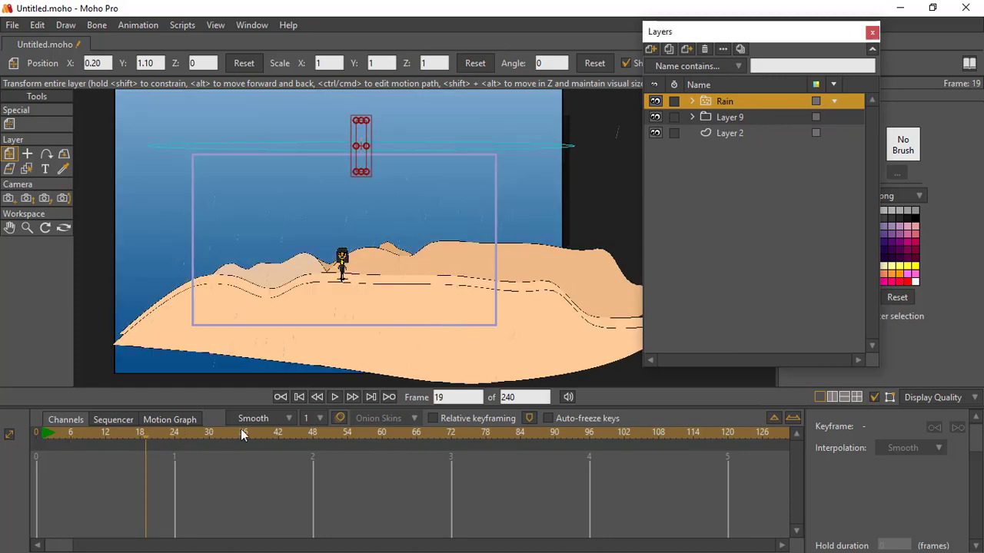
key("ctrl+r")
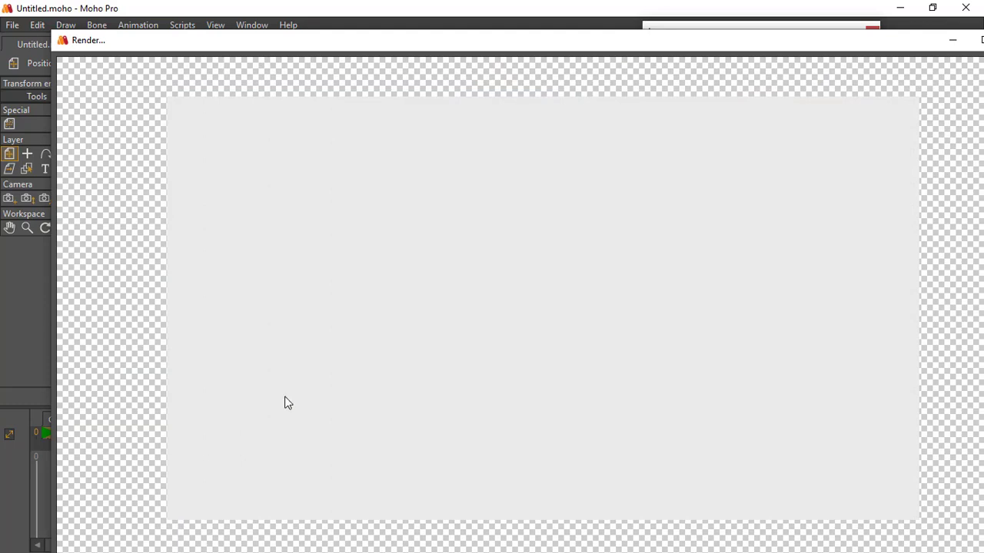
double_click(627, 44)
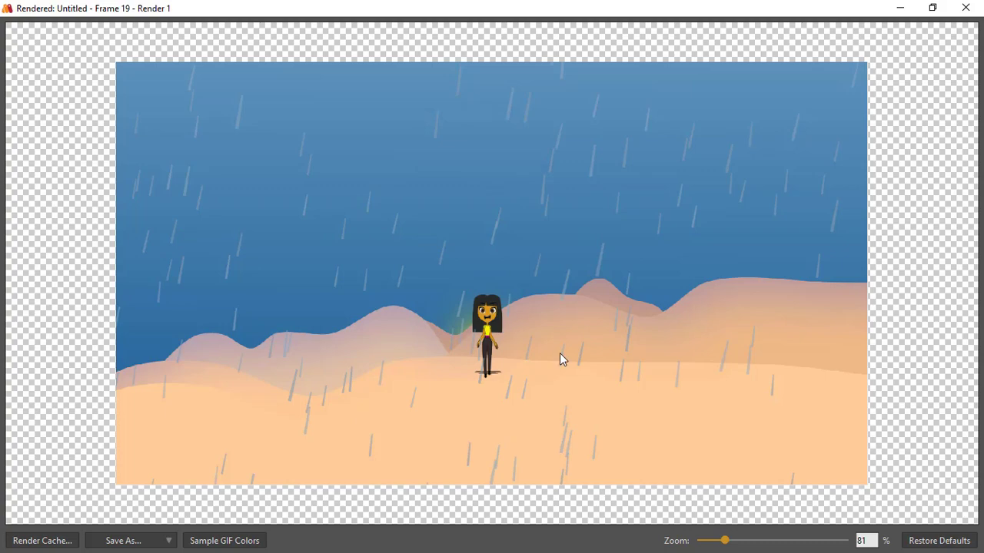
left_click(965, 8)
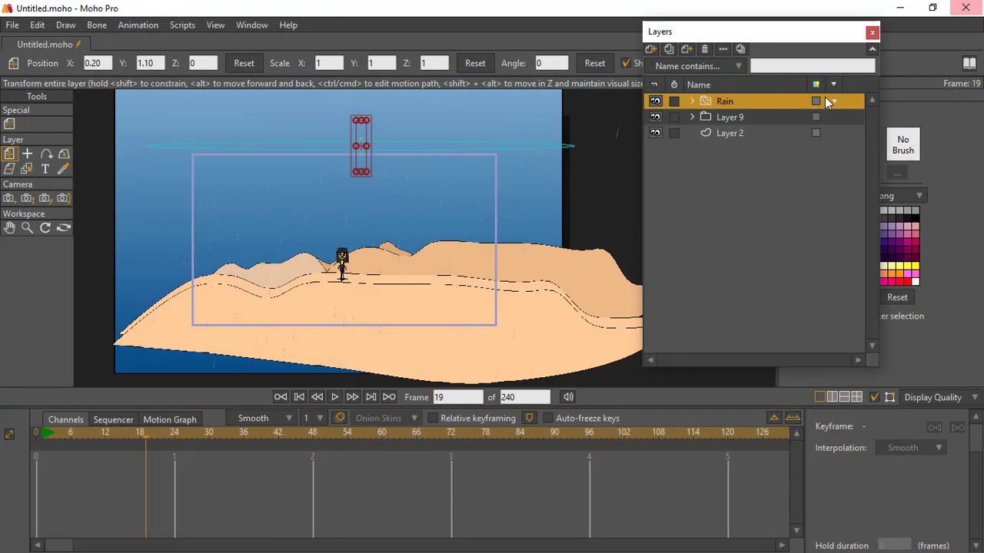
Scrub the timeline to frame 144 and set the animation's end frame to 144.
scroll(375, 240, "up", 1)
left_click_drag(385, 244, 400, 236)
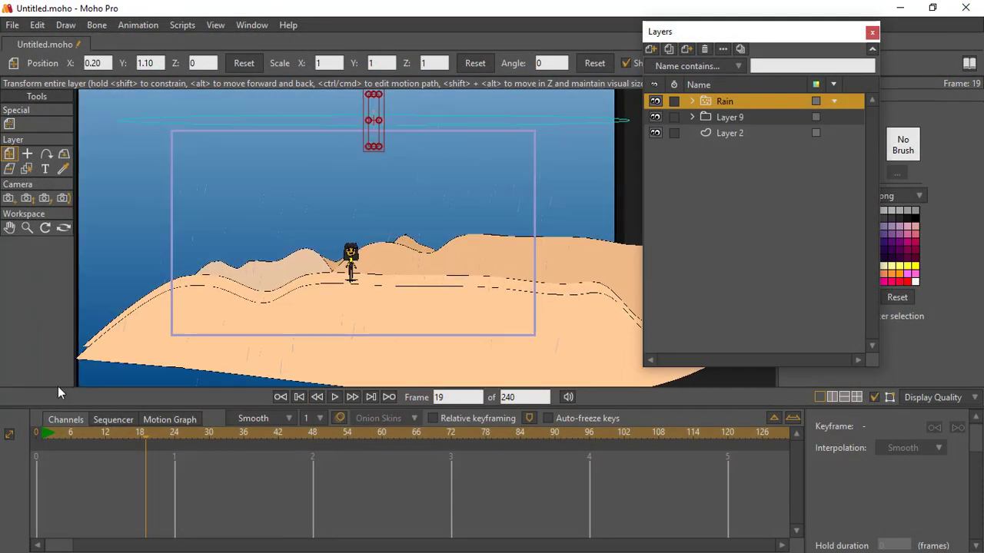
left_click(40, 435)
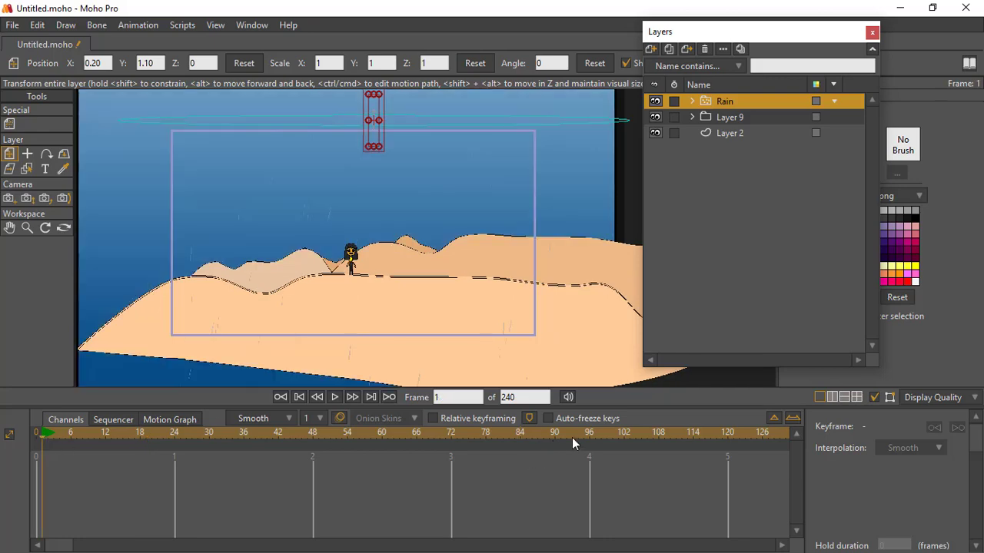
left_click_drag(572, 437, 652, 441)
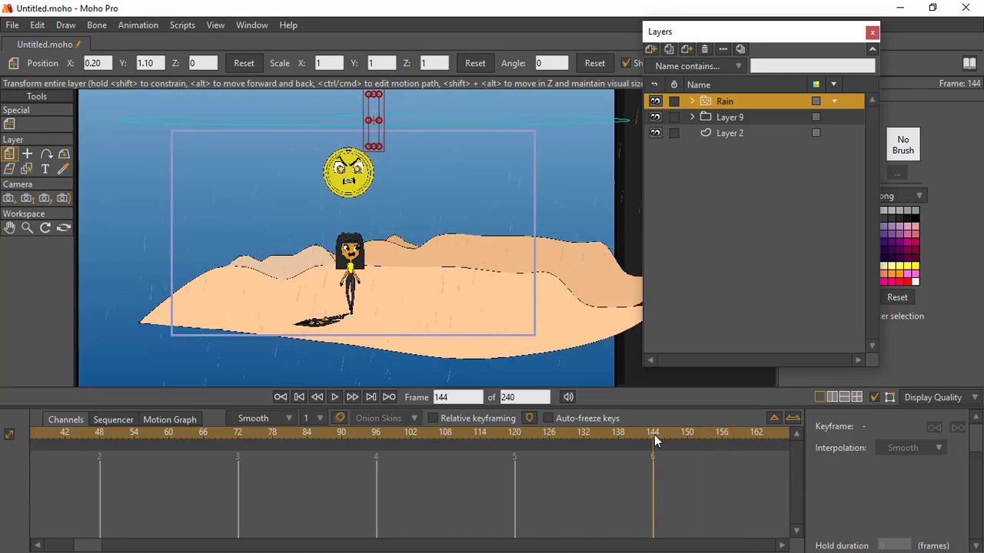
left_click(538, 401)
type("144")
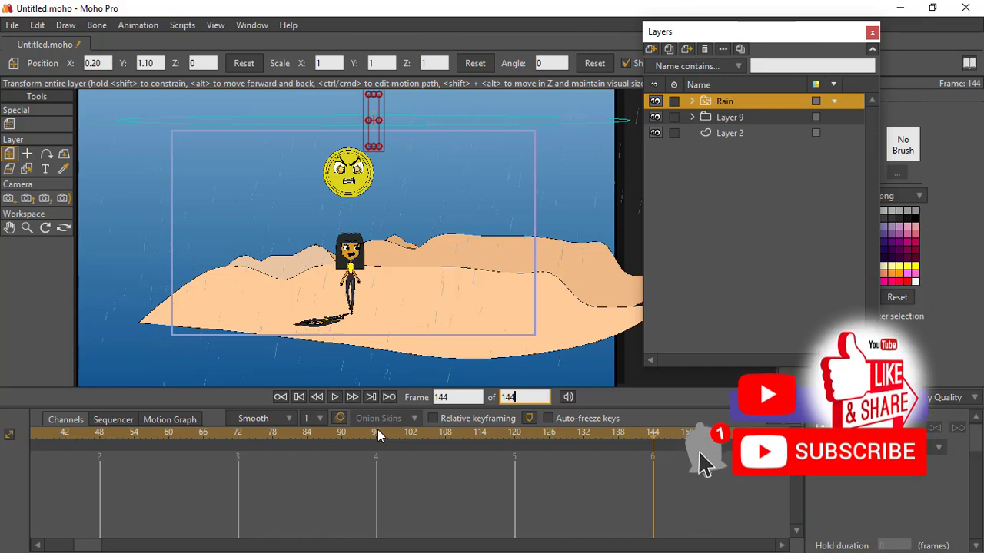
key("Return")
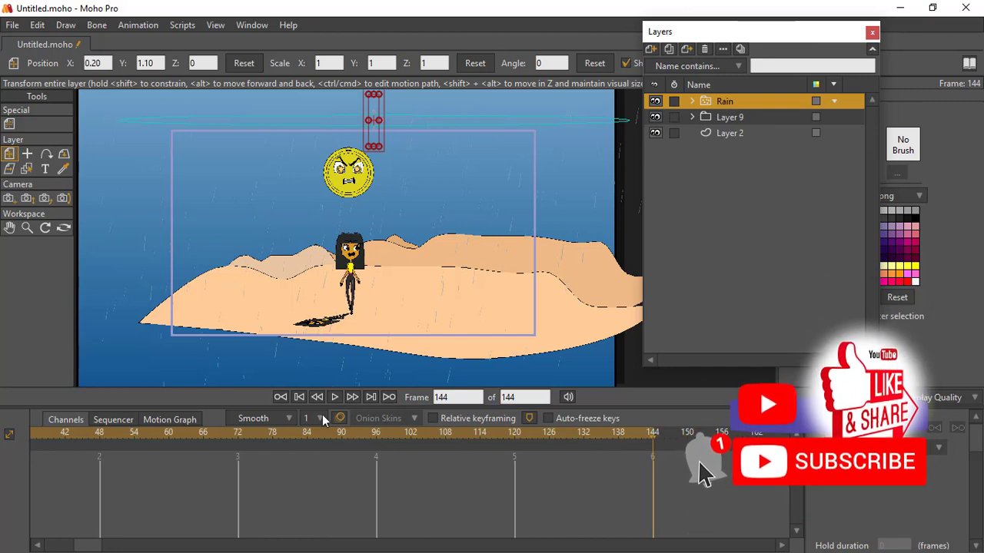
Play the rain animation with the Layers window moved aside, stop it, and scrub the timeline to frame 90.
left_click(335, 399)
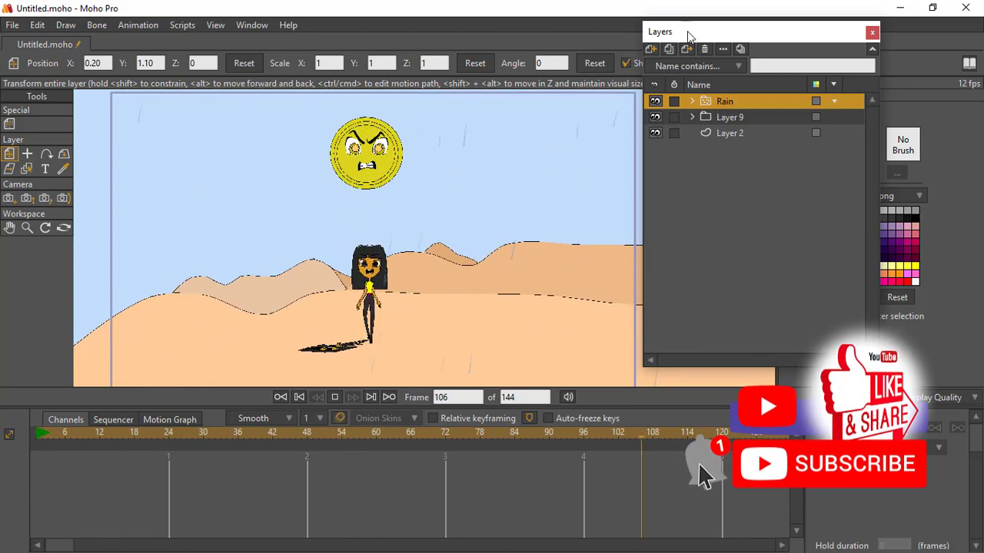
left_click_drag(687, 32, 753, 37)
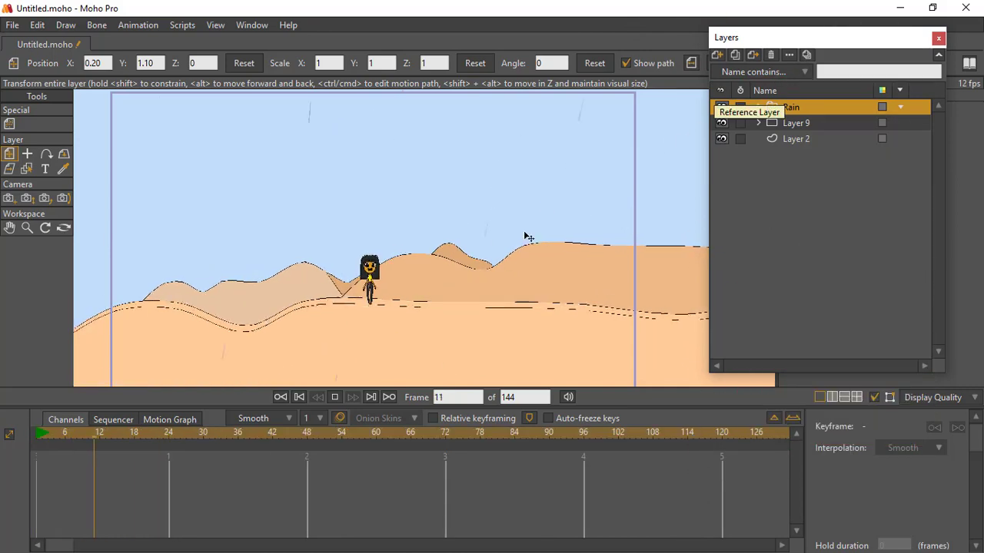
left_click(337, 399)
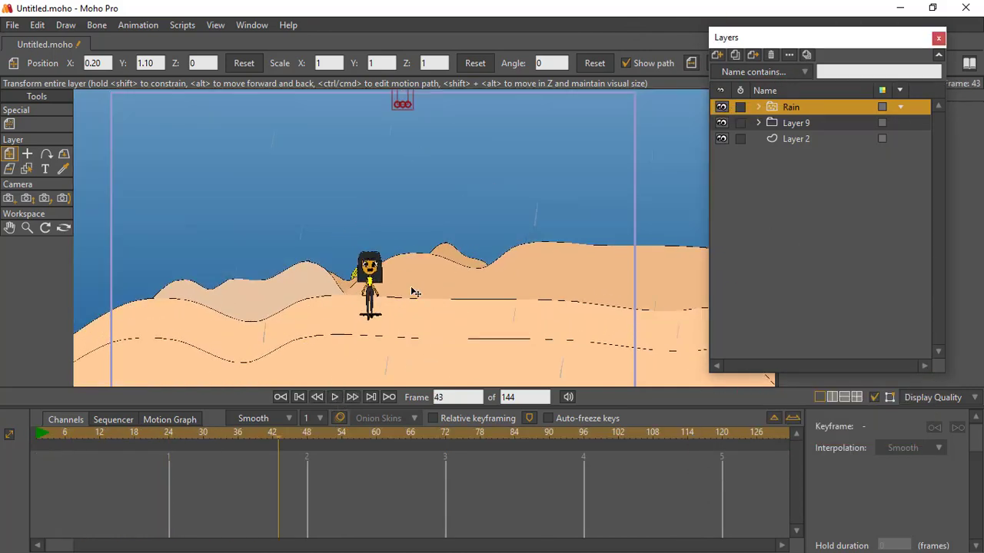
scroll(435, 158, "down", 3)
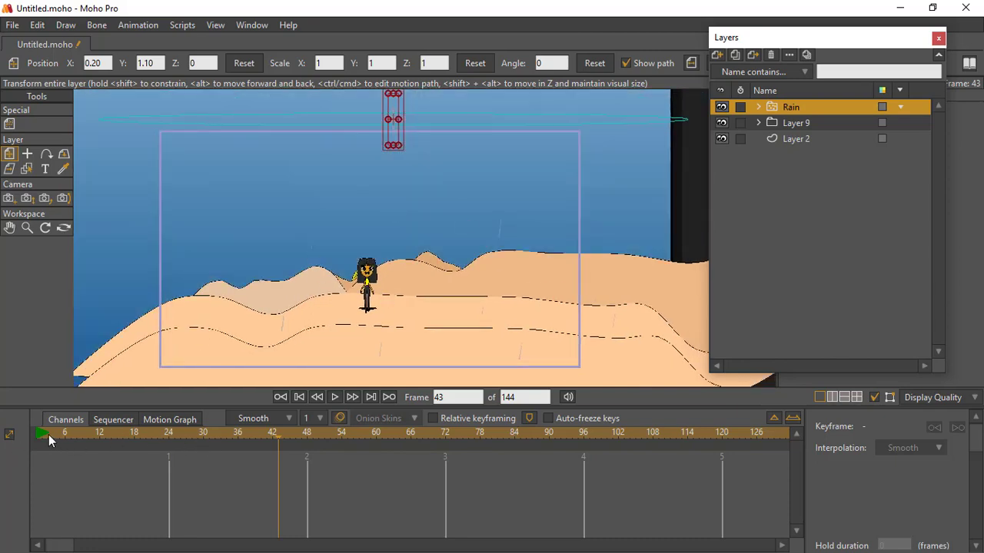
left_click(99, 433)
left_click_drag(195, 442, 548, 448)
mouse_move(436, 269)
left_mouse_down()
mouse_move(424, 285)
mouse_move(422, 265)
left_mouse_up()
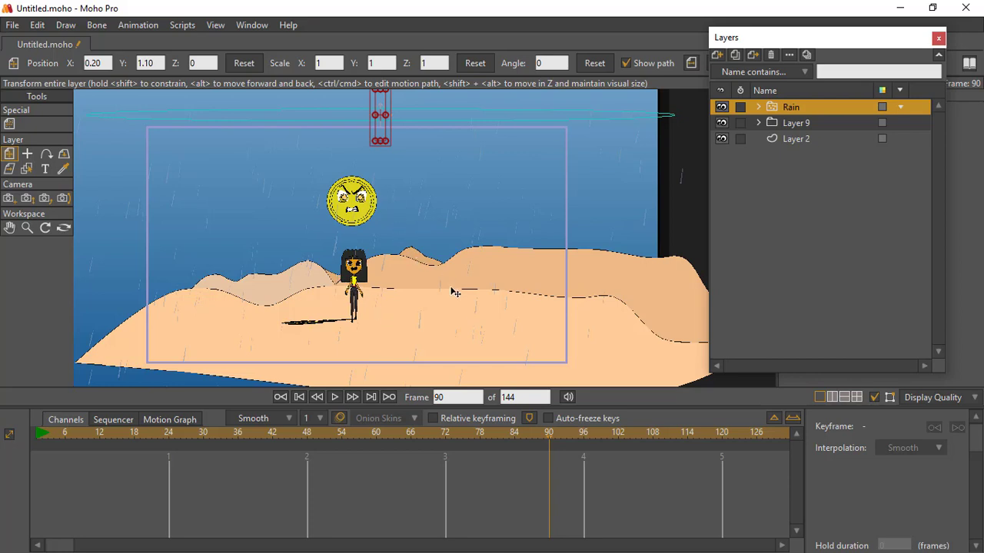
Return to frame 0 and add a new vector layer directly above Layer 2.
left_click(796, 138)
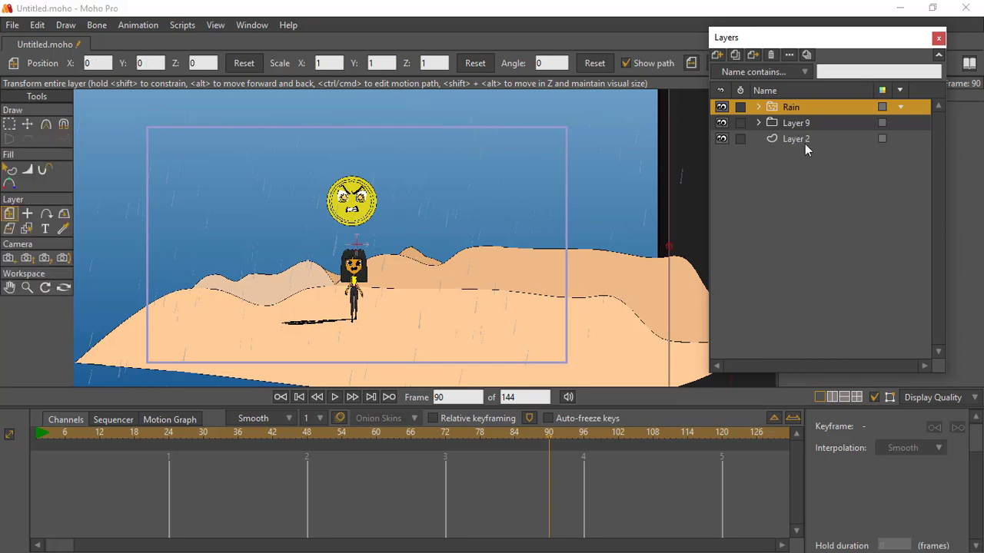
left_click_drag(63, 436, 4, 432)
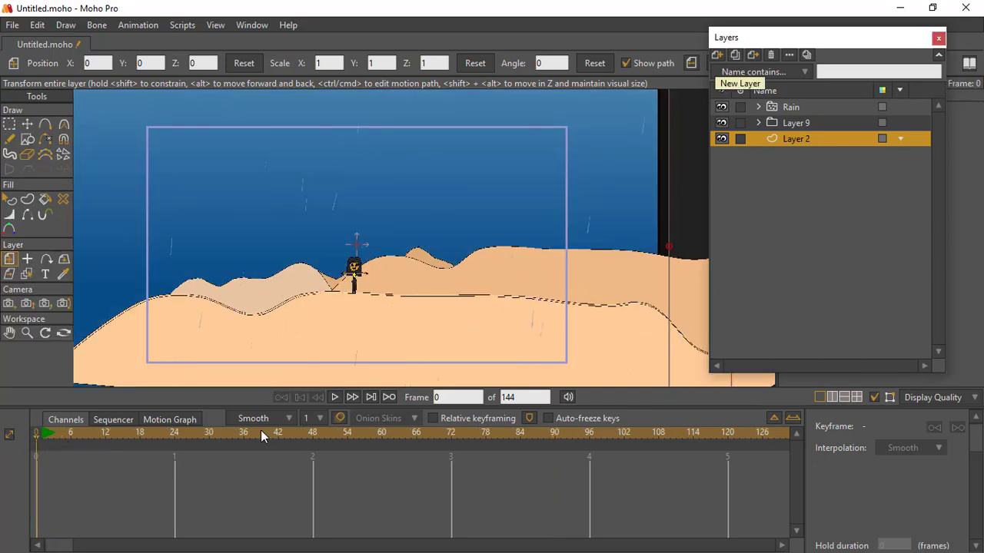
left_click(716, 55)
left_click(777, 140)
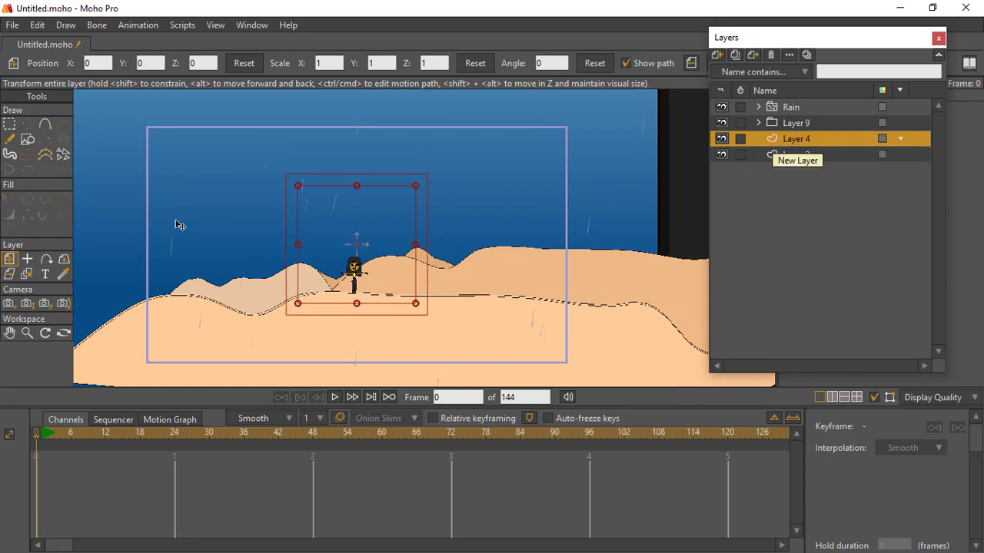
Draw an open zigzag line on Layer 4 with the Add Point tool, rising from the dune's left edge to above the camera frame's top.
left_click(42, 127)
left_click(149, 295)
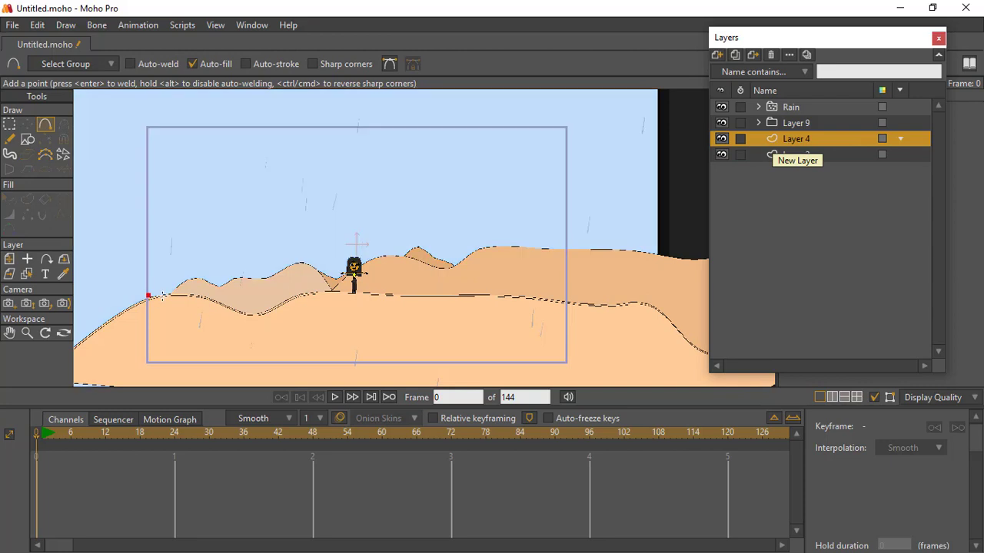
left_click(149, 269)
left_click_drag(165, 277, 198, 265)
left_click(172, 261)
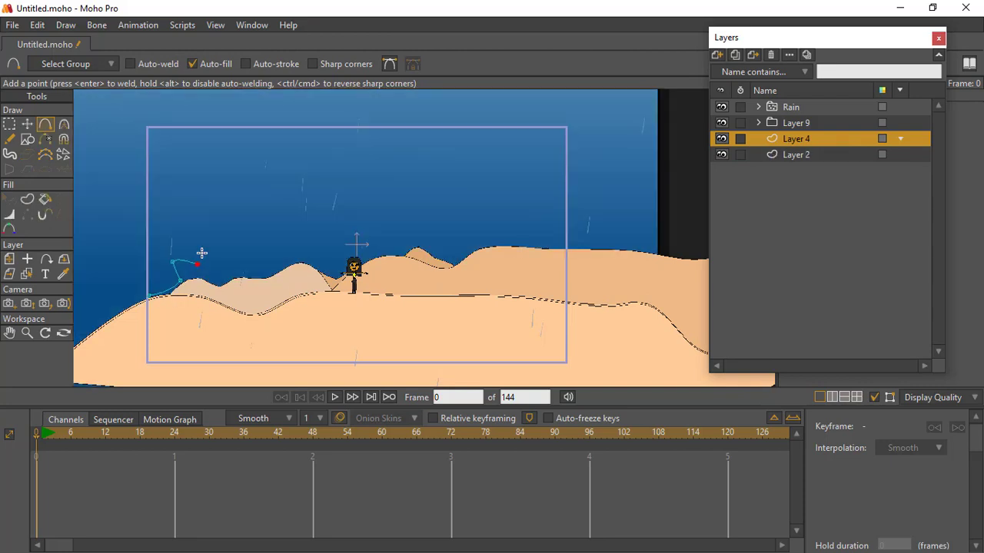
left_click(207, 246)
left_click(229, 249)
left_click(251, 220)
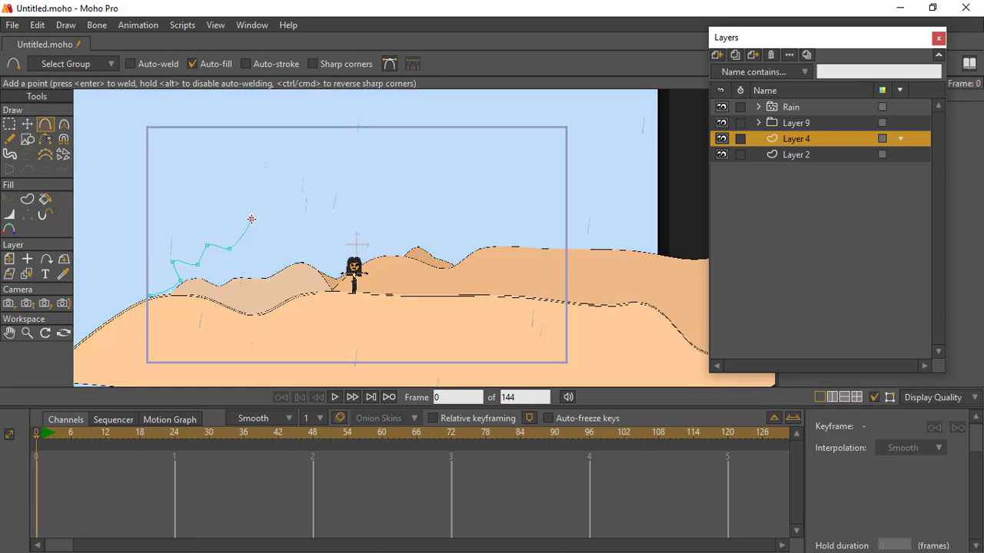
left_click(282, 229)
left_click(305, 187)
left_click(332, 195)
left_click(338, 162)
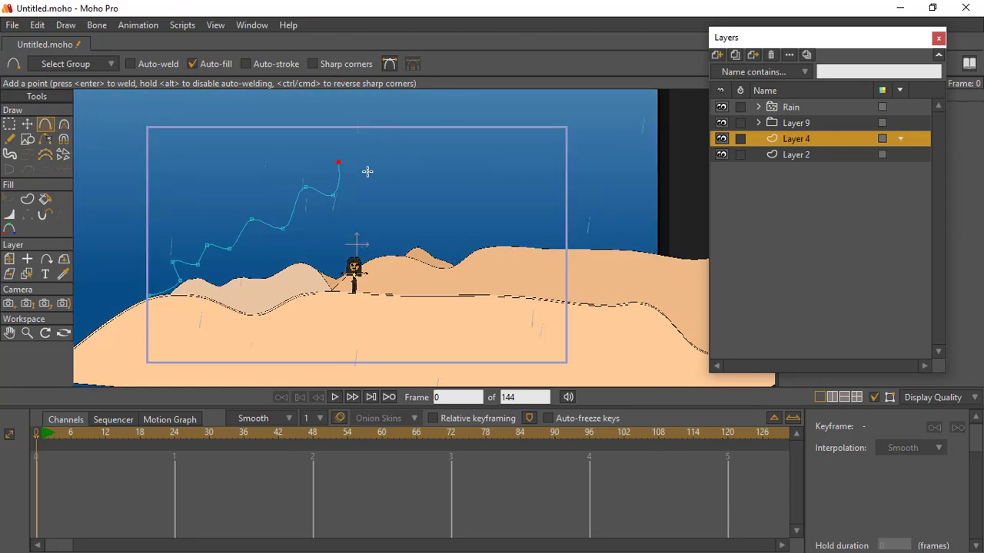
left_click(372, 171)
left_click_drag(402, 129, 462, 100)
left_click(416, 153)
left_click(415, 122)
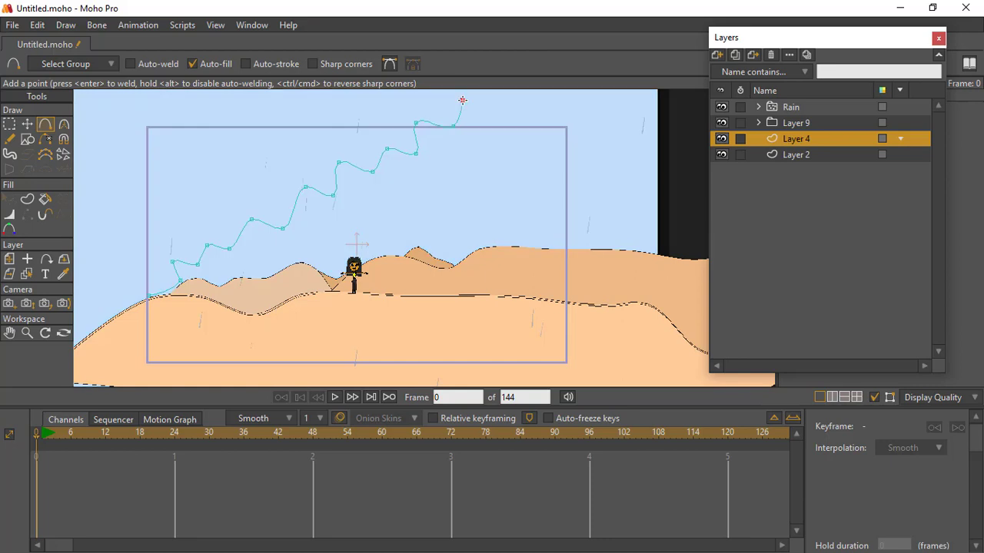
Select all points of the zigzag line and make them peaked so its corners are sharp.
left_click(8, 124)
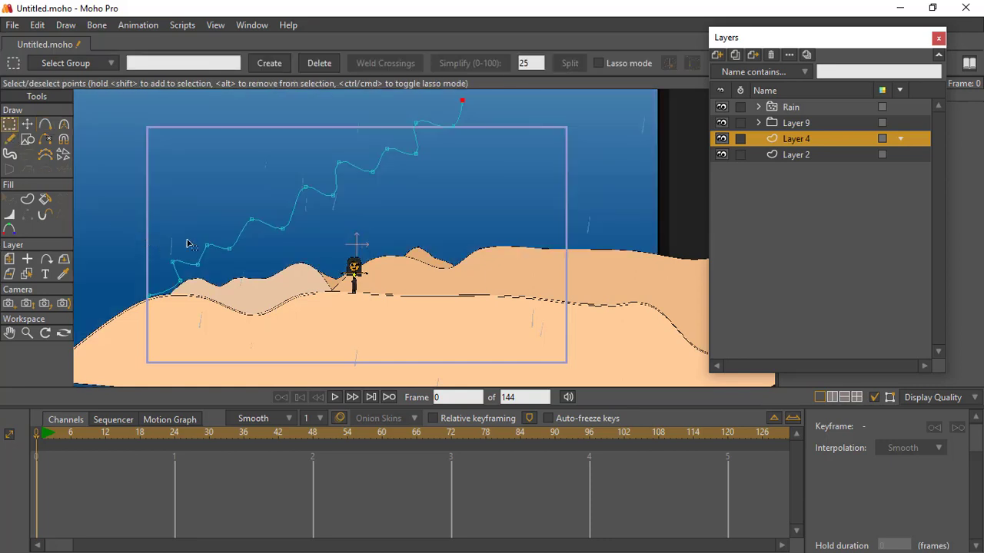
key("ctrl+a")
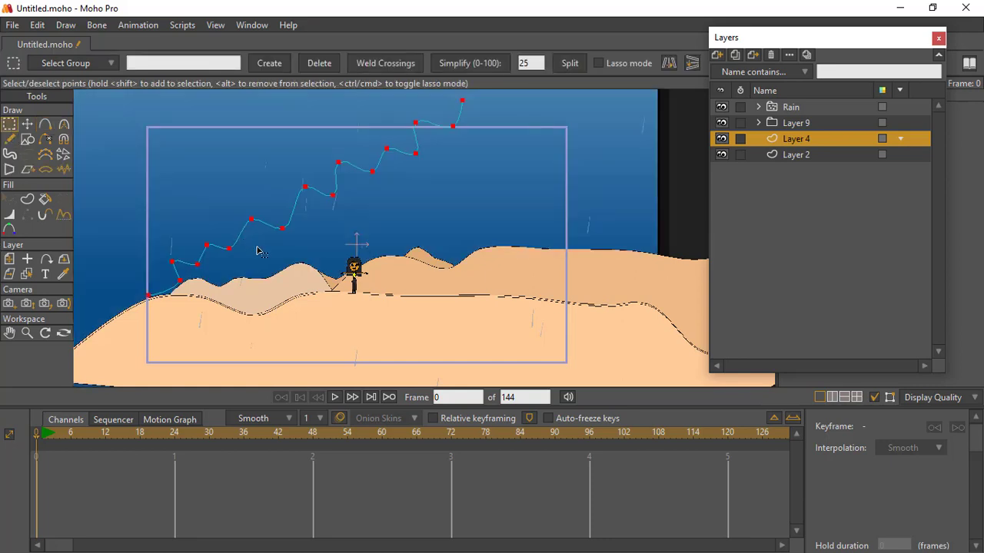
key("ctrl+p")
Reposition the zigzag's upper corner points with Transform Points to shape the line into a slanted lightning bolt.
left_click(27, 123)
left_click(259, 220)
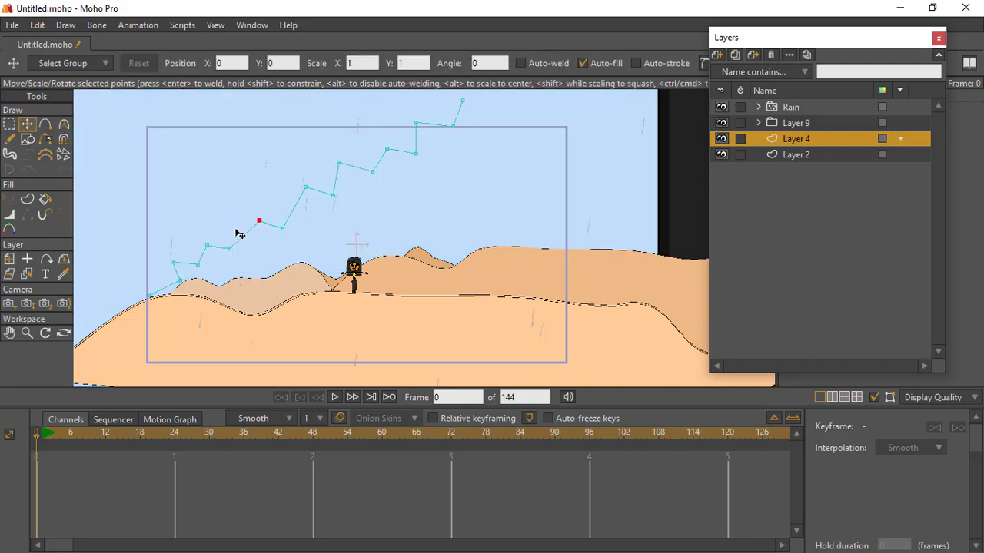
left_click_drag(240, 233, 477, 102)
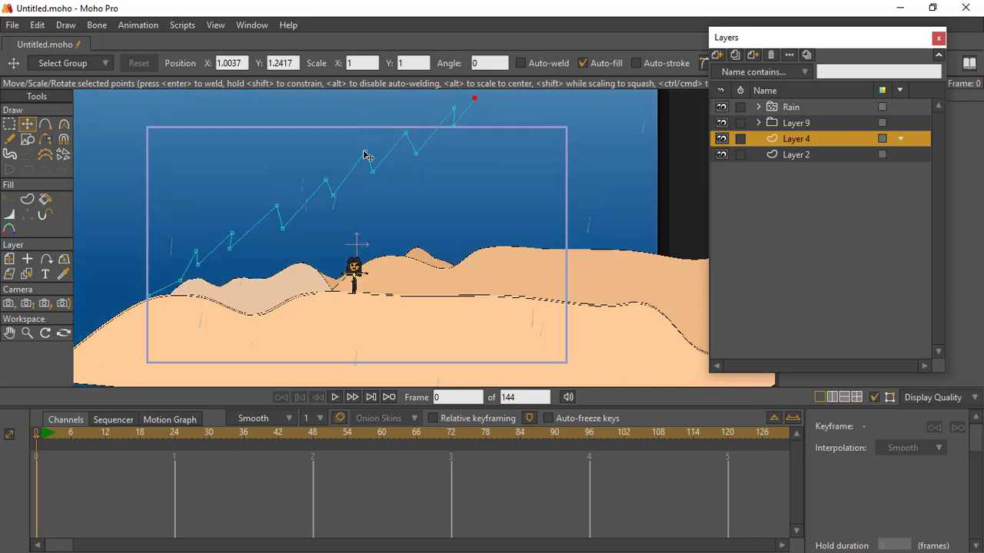
left_click(372, 151)
Select the whole lightning line, uncover the style settings, and set the stroke color to white (FFFFFF).
double_click(374, 169)
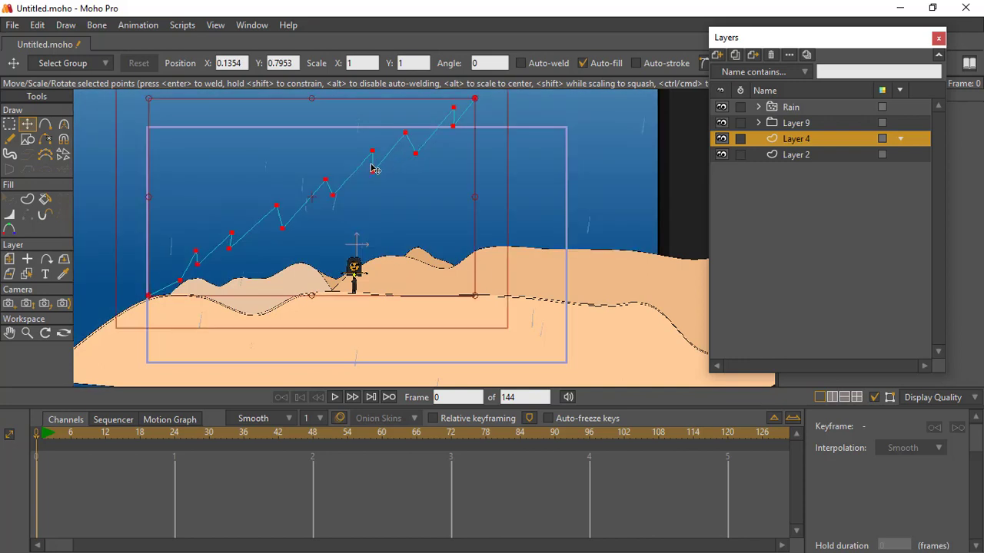
left_click_drag(830, 42, 636, 133)
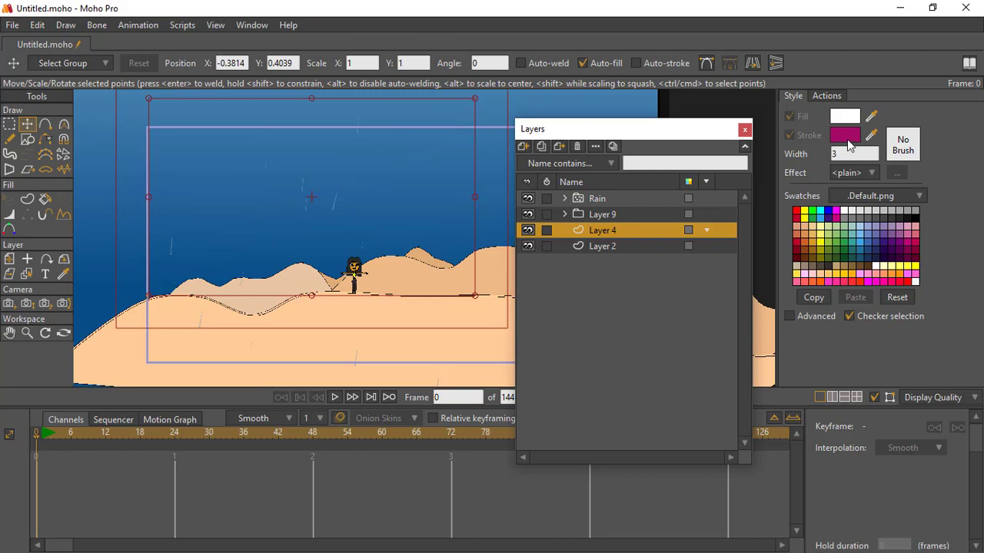
left_click(846, 135)
mouse_move(739, 159)
left_mouse_down()
mouse_move(646, 101)
mouse_move(586, 89)
left_mouse_up()
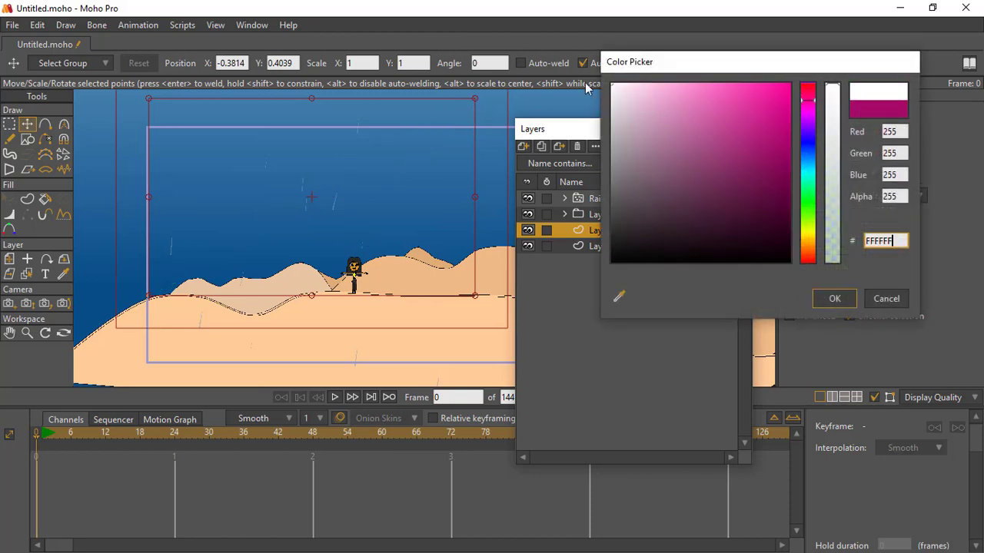
left_click(834, 299)
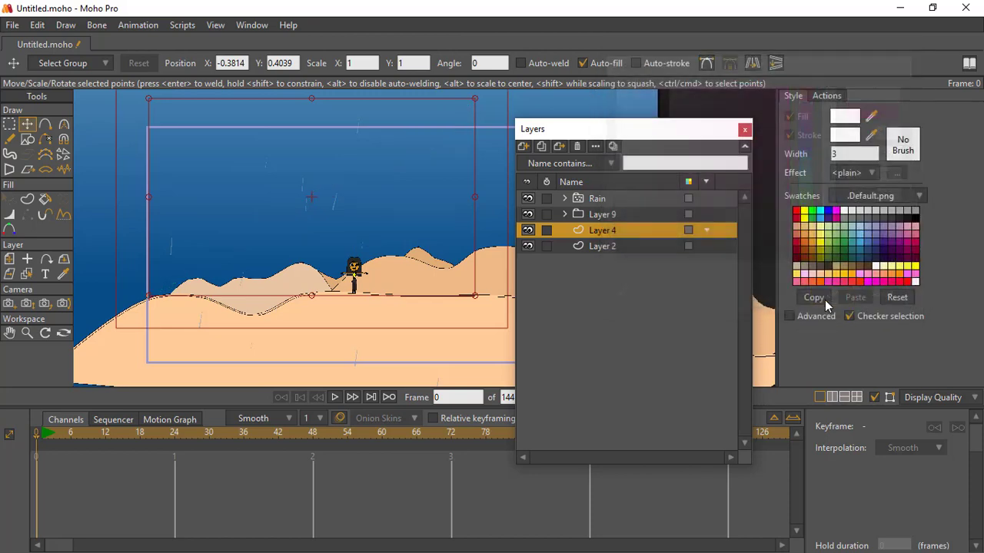
Create a shape from the lightning line's edges and leave all of its points selected.
left_click(34, 199)
left_click(169, 66)
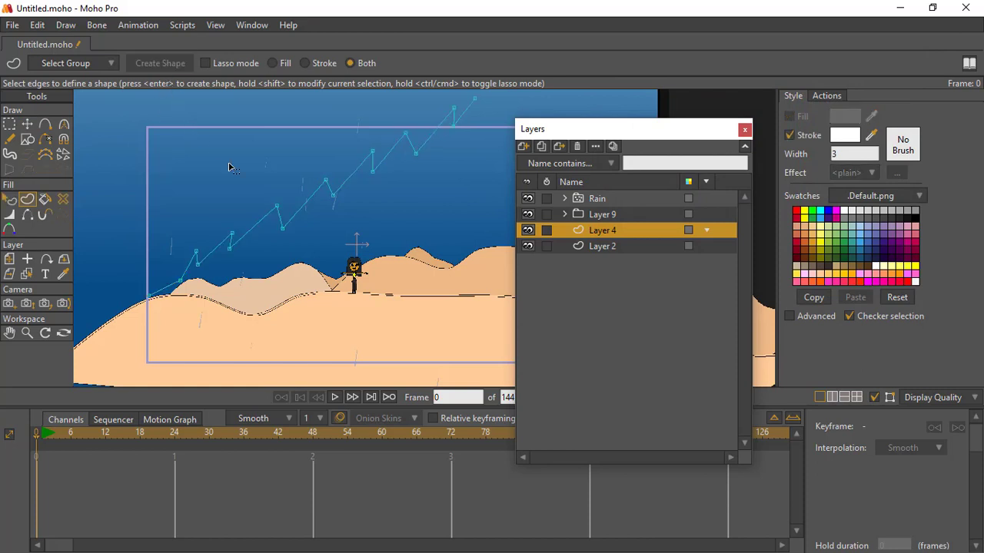
key("ctrl+z")
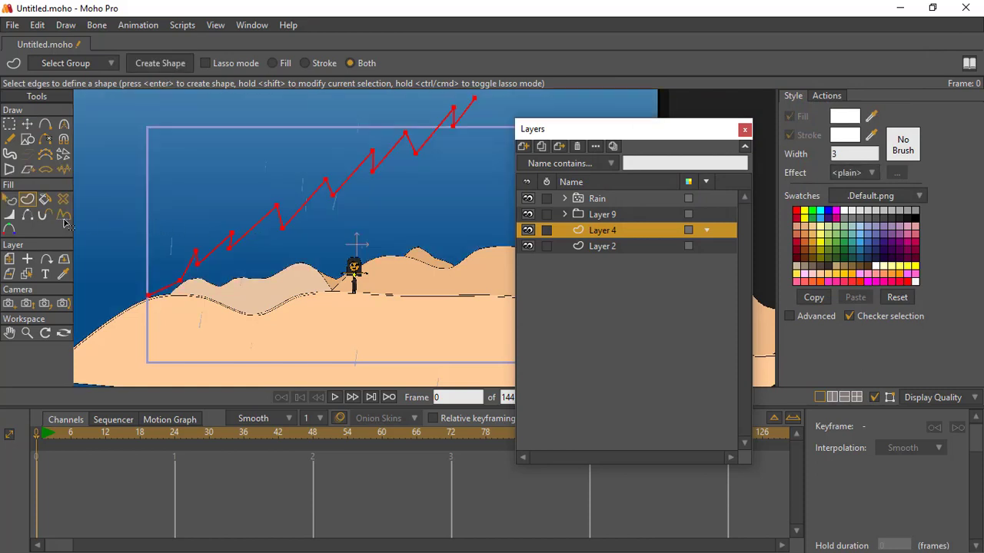
Move Layer 4 above Layer 9 and set the line width through all lightning points to 176 percent.
left_click(9, 216)
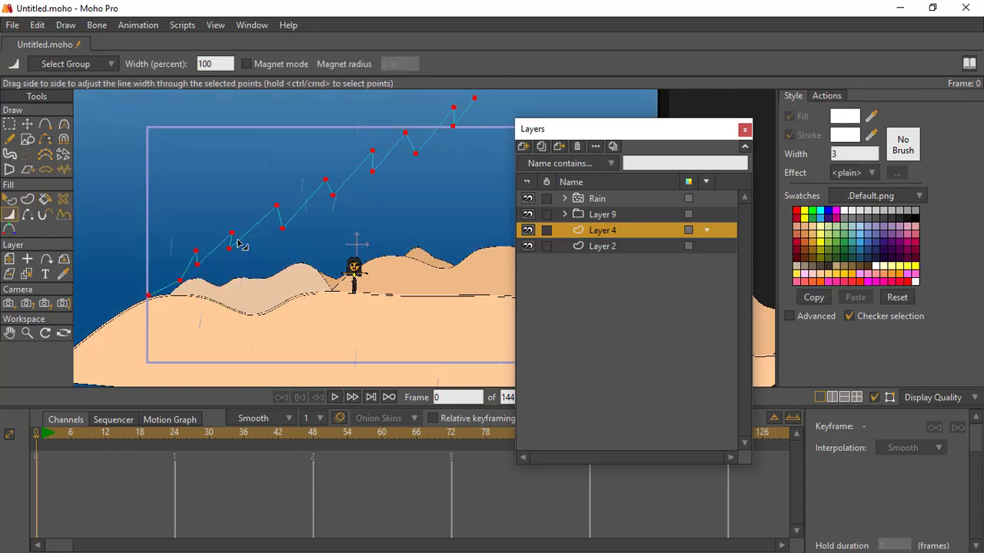
left_click_drag(238, 245, 316, 265)
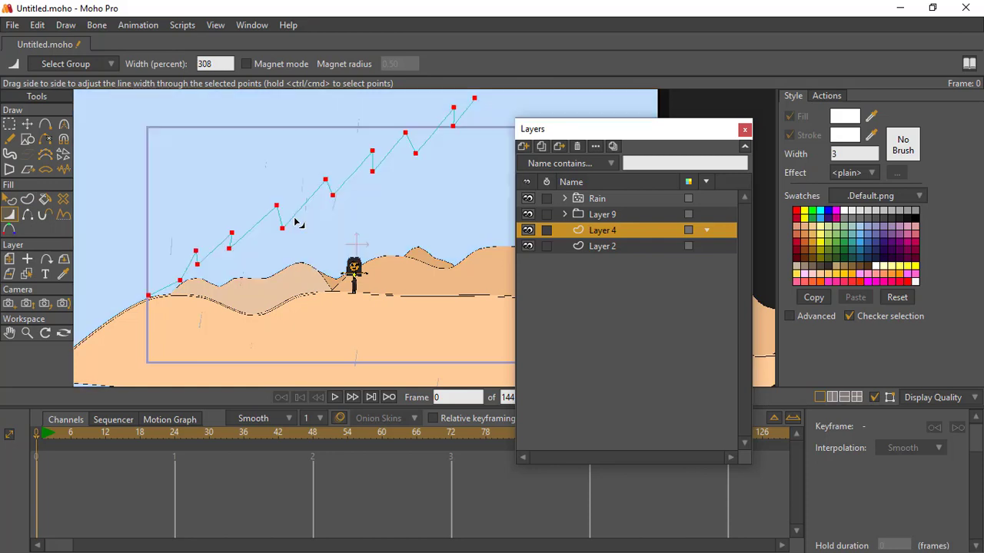
left_click_drag(297, 223, 393, 284)
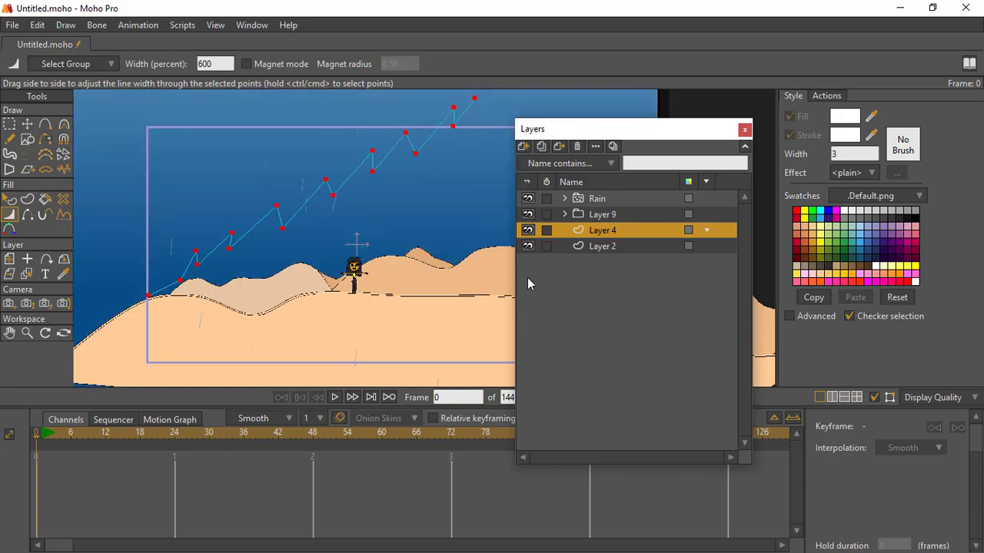
left_click_drag(598, 235, 611, 217)
left_click_drag(304, 220, 209, 174)
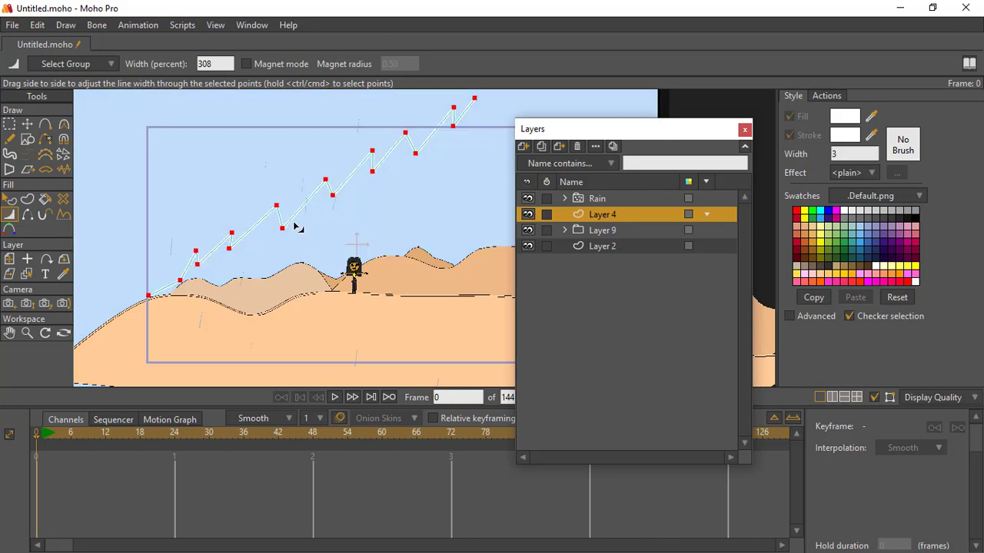
left_click_drag(298, 228, 314, 241)
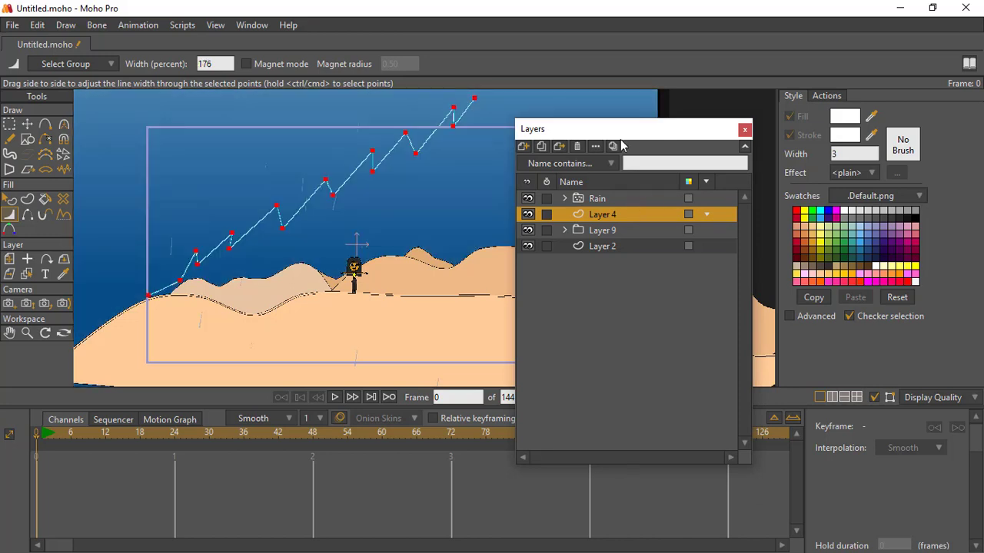
Set Layer 4's blur radius to 7 in its layer settings.
left_click_drag(621, 128, 711, 94)
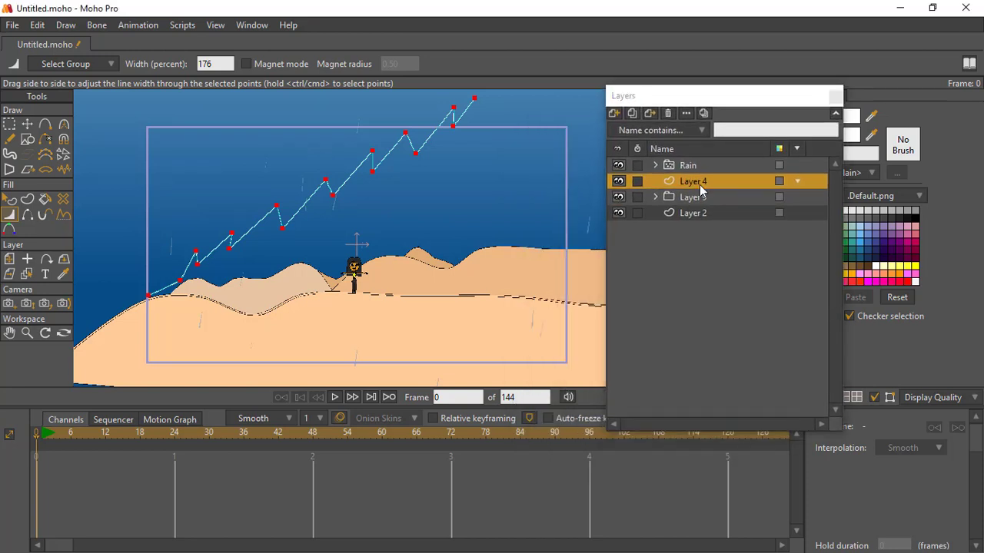
double_click(699, 182)
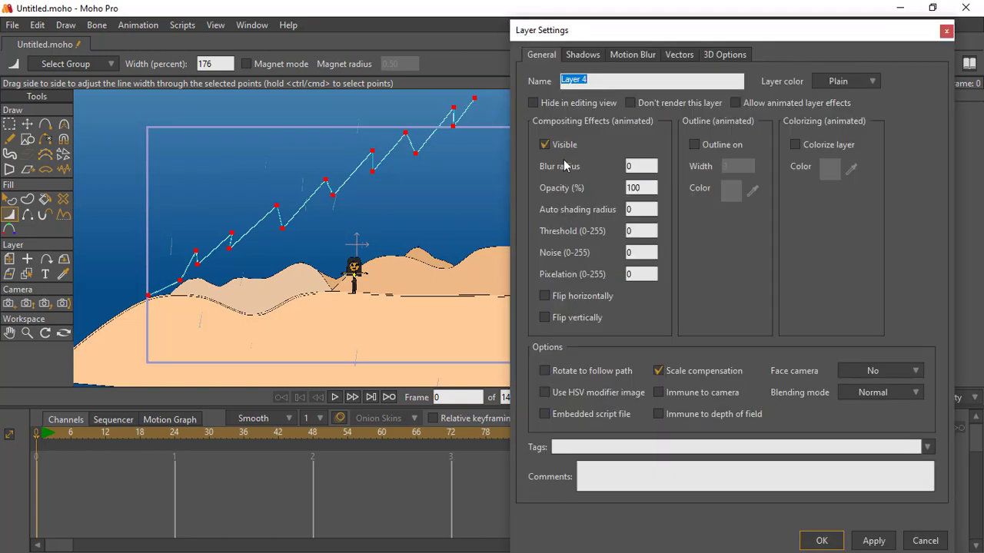
left_click(630, 166)
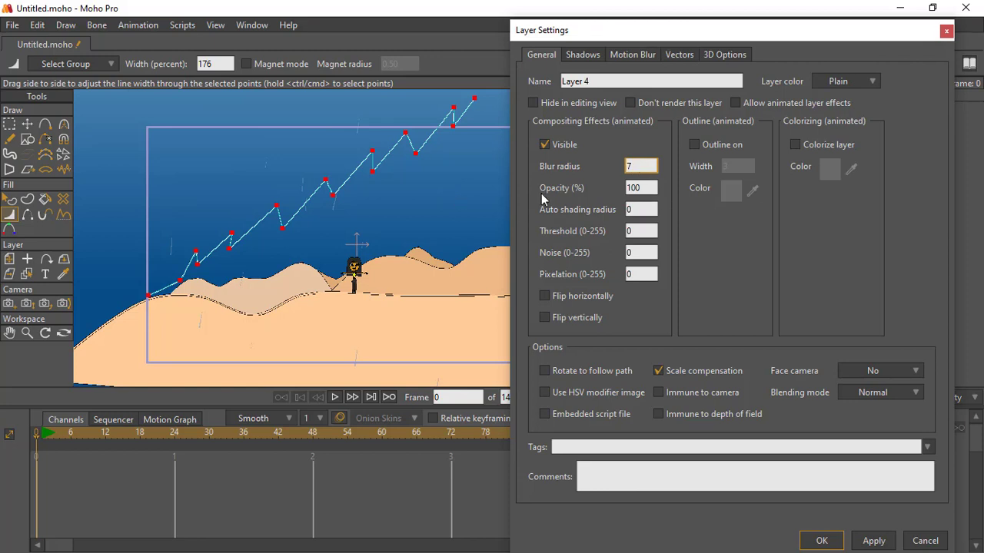
left_click(817, 535)
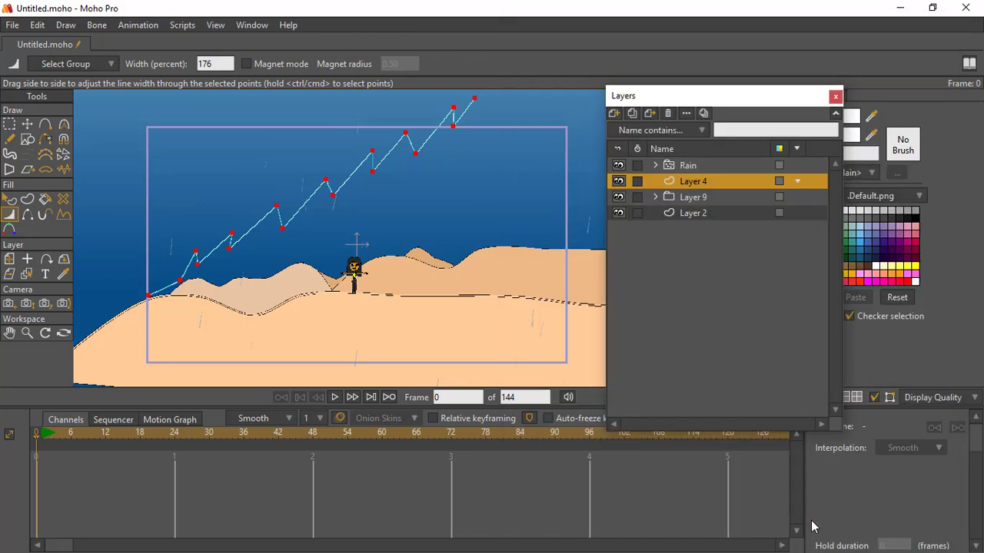
Preview a render of the blurred lightning in the rainy scene and close the render window.
key("ctrl+r")
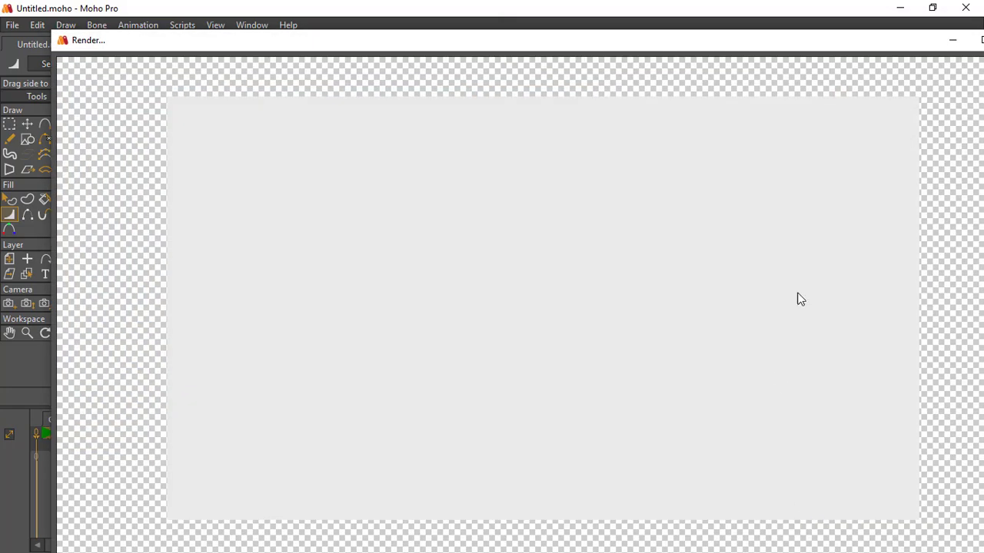
left_click_drag(770, 44, 730, 16)
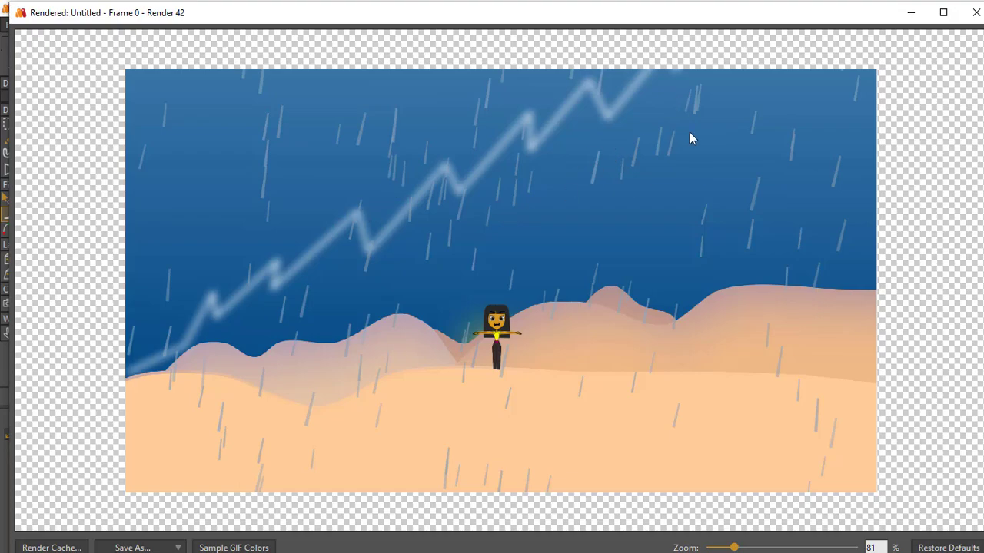
left_click(976, 12)
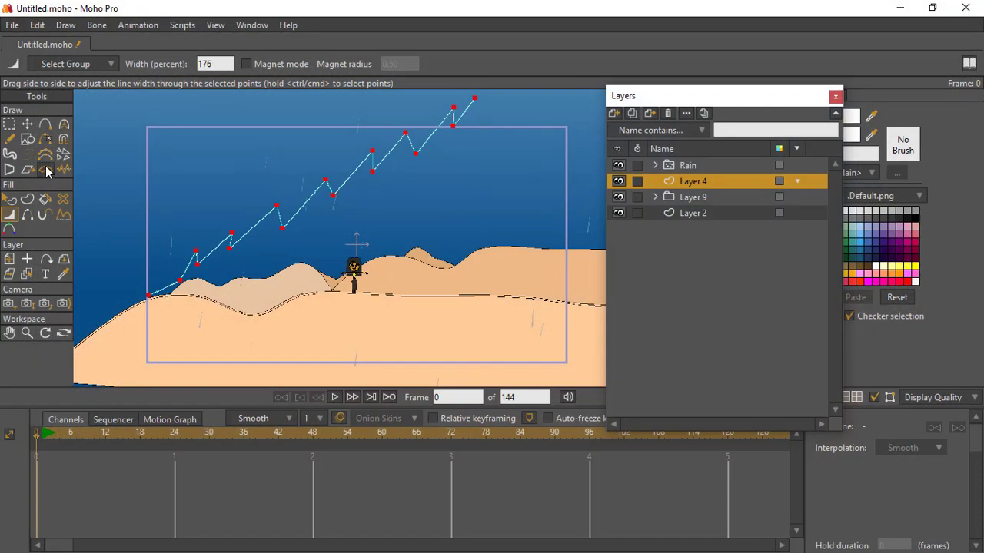
Move the lightning's two lowest points so the bolt runs straighter and extends beyond the camera frame's left edge.
left_click(27, 124)
left_click(9, 124)
left_click(86, 131)
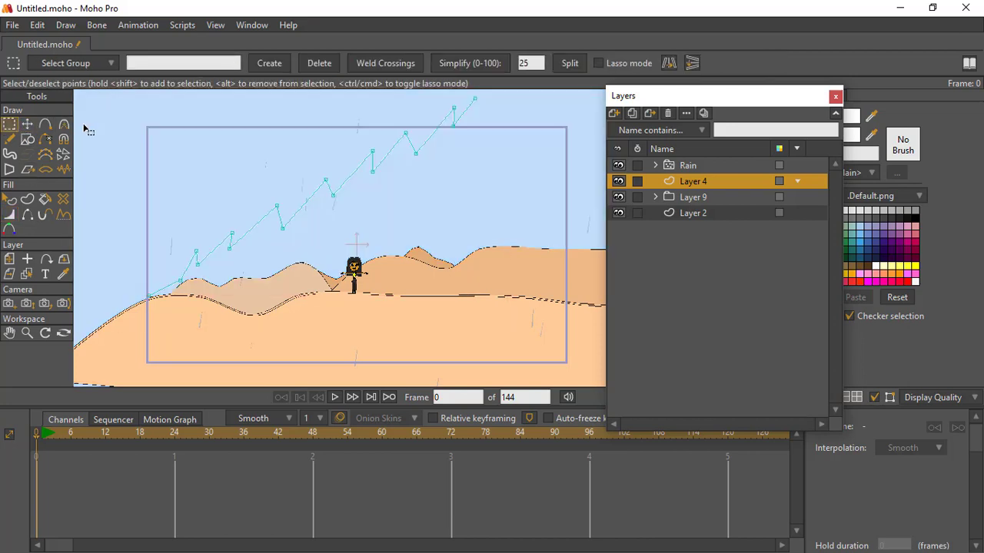
left_click(27, 124)
left_click(164, 285)
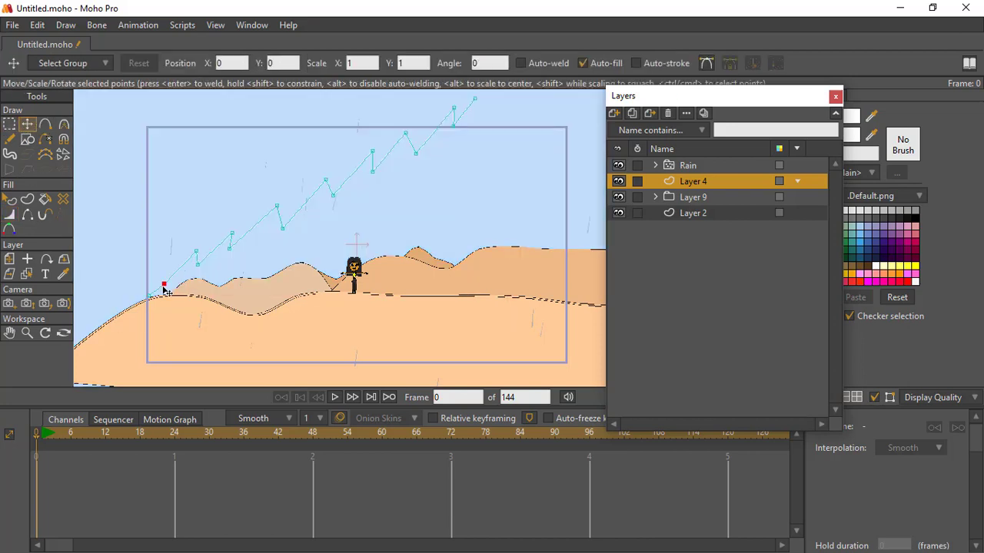
left_click_drag(164, 288, 112, 329)
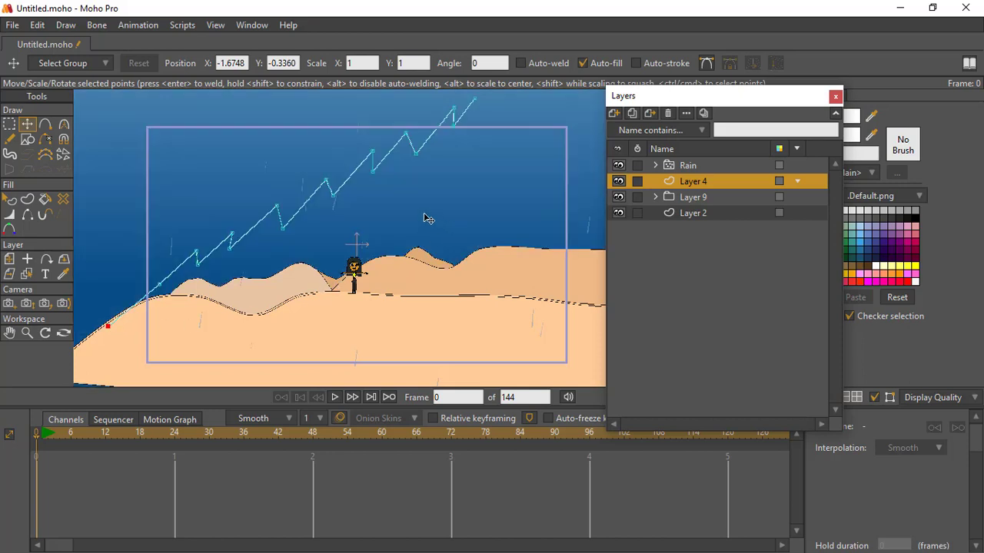
Go to frame 1 and turn off Layer 4's visibility.
left_click(45, 438)
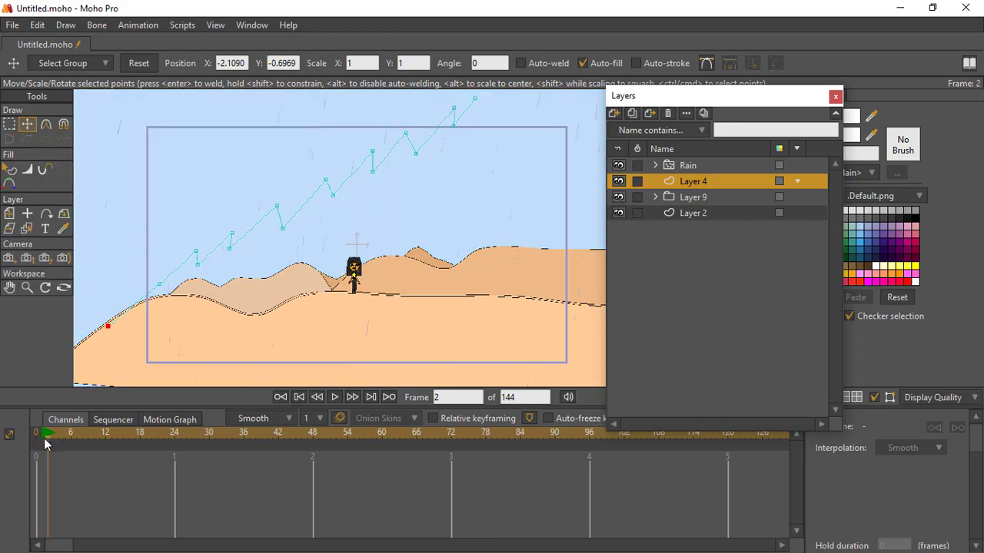
left_click_drag(43, 439, 43, 438)
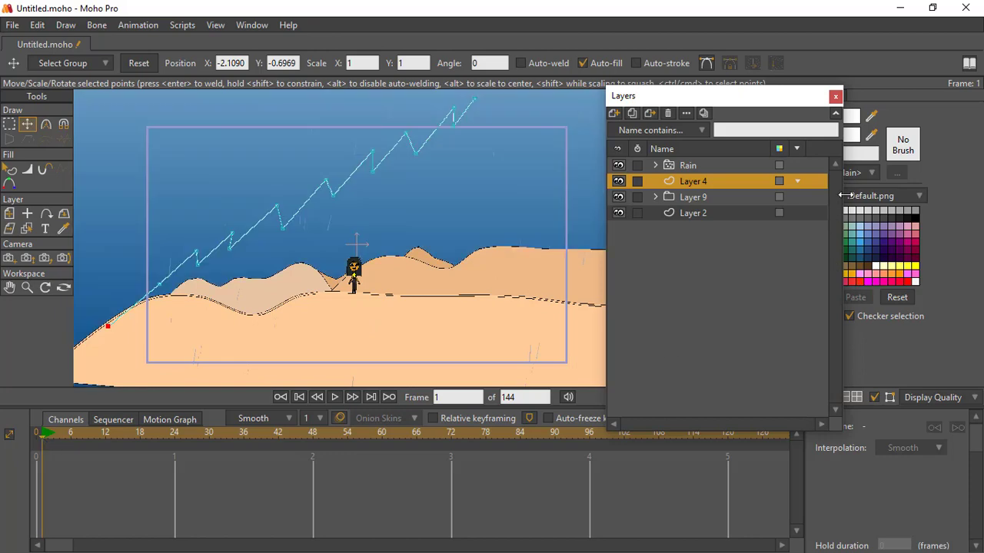
left_click(799, 181)
left_click(846, 229)
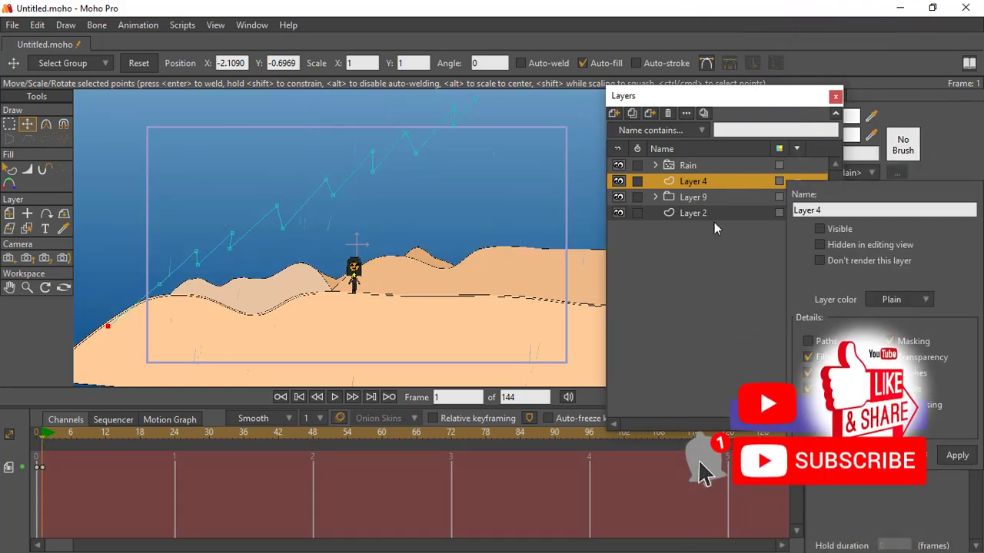
Move the playhead to frame 13 and turn Layer 4's visibility back on.
left_click_drag(122, 434, 111, 434)
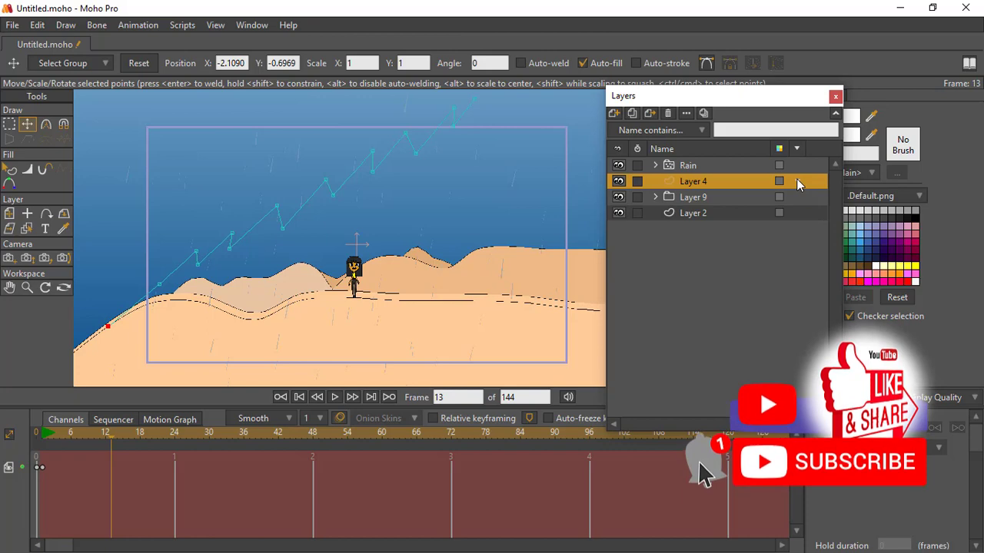
left_click(797, 182)
key("BackSpace")
left_click(821, 229)
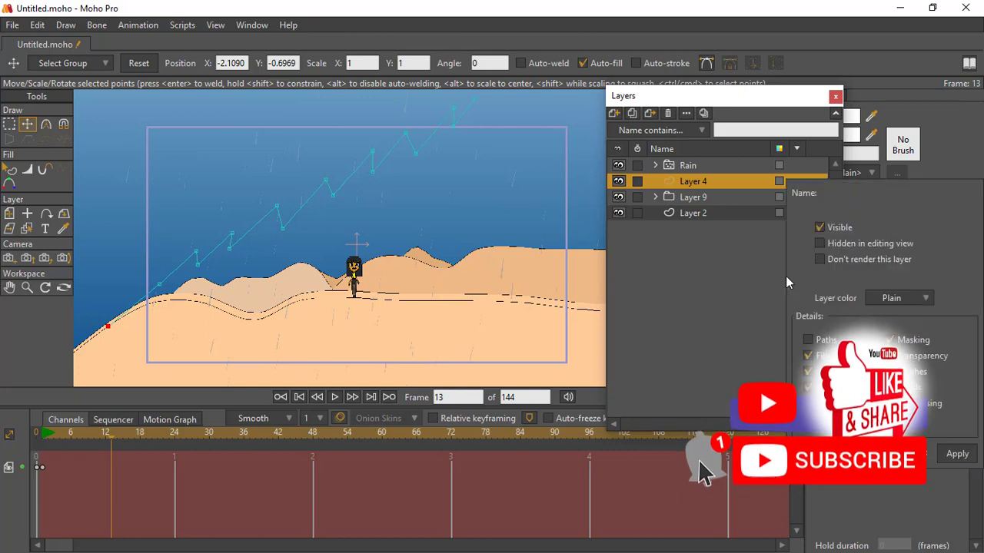
Move the playhead to frame 16 and turn off Layer 4's visibility.
left_click(737, 257)
left_click(129, 435)
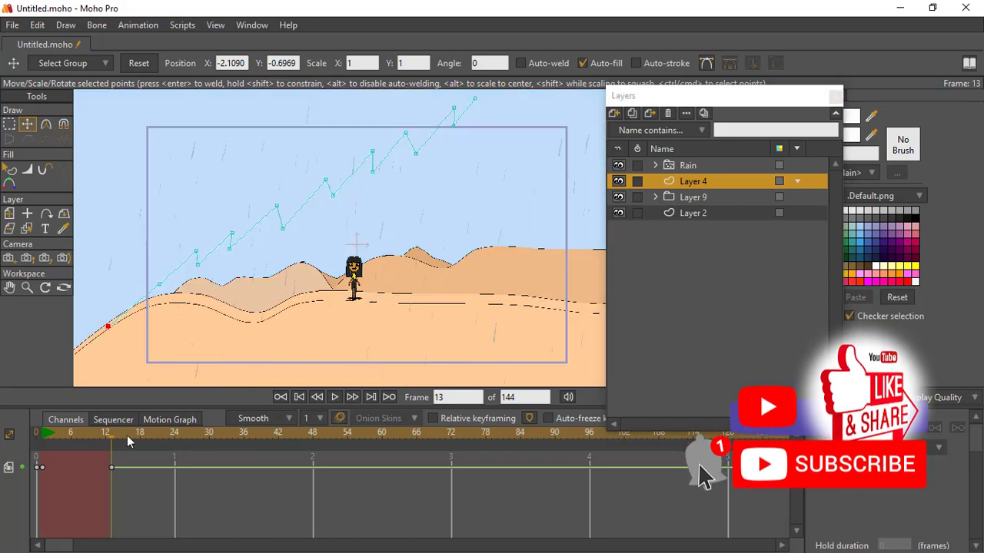
left_click(797, 181)
left_click(818, 231)
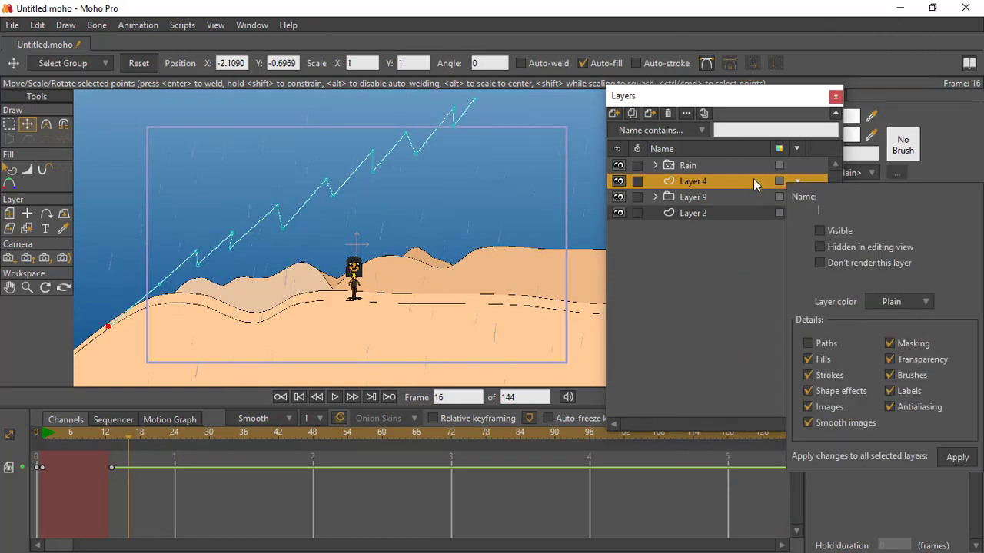
Make Layer 4 visible again at frame 20 to start a second lightning flash.
left_click(152, 438)
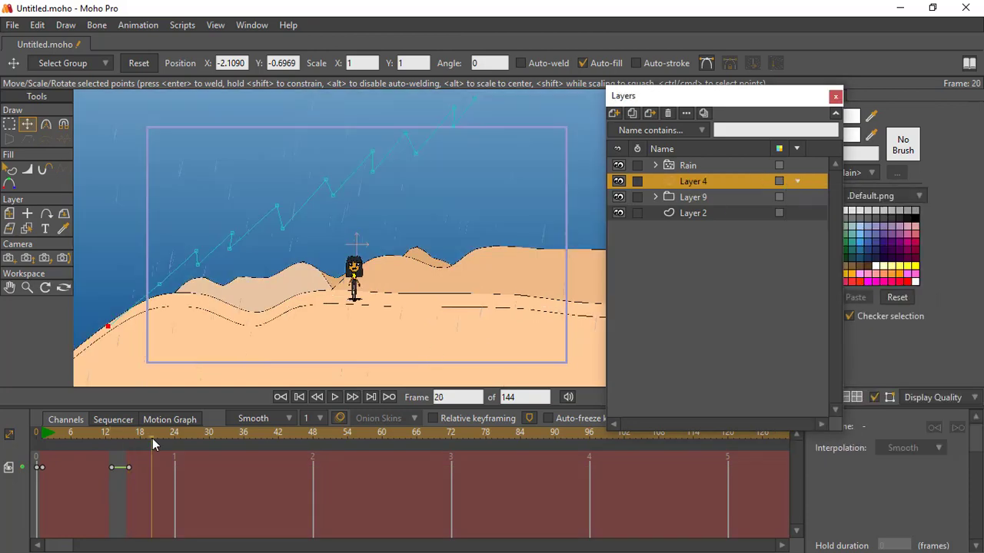
left_click(797, 182)
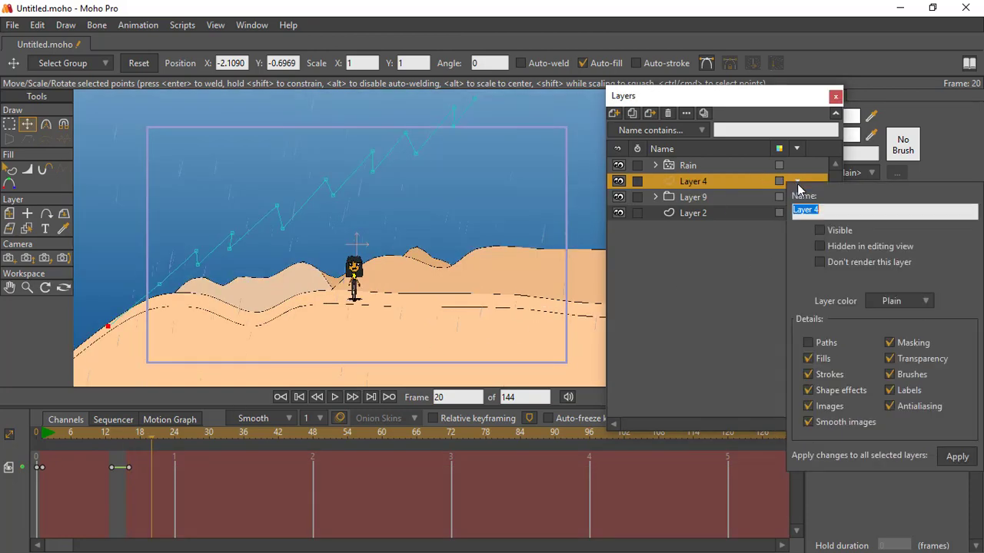
left_click(819, 230)
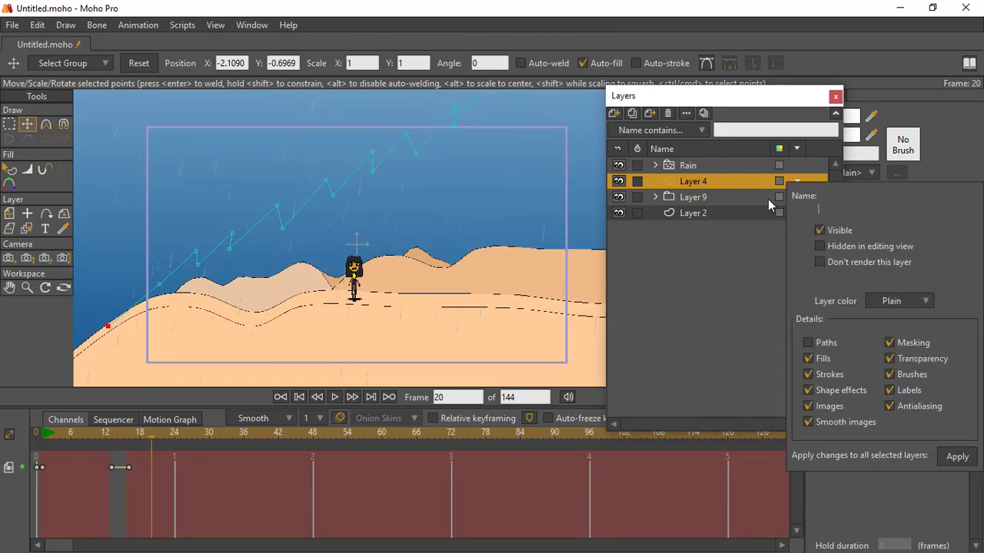
Turn off Layer 4's visibility at frame 24 and shift that visibility key to frame 23.
left_click(174, 437)
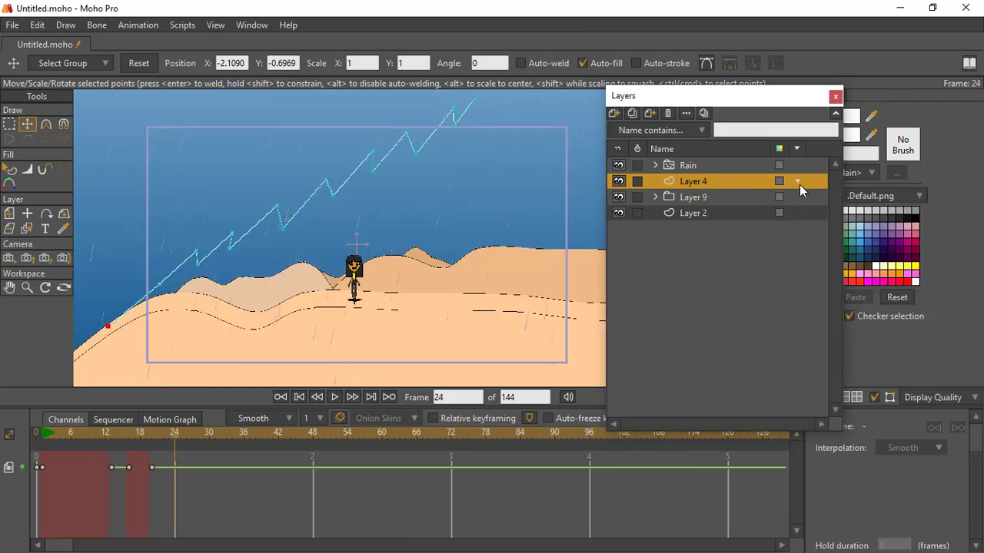
left_click(799, 187)
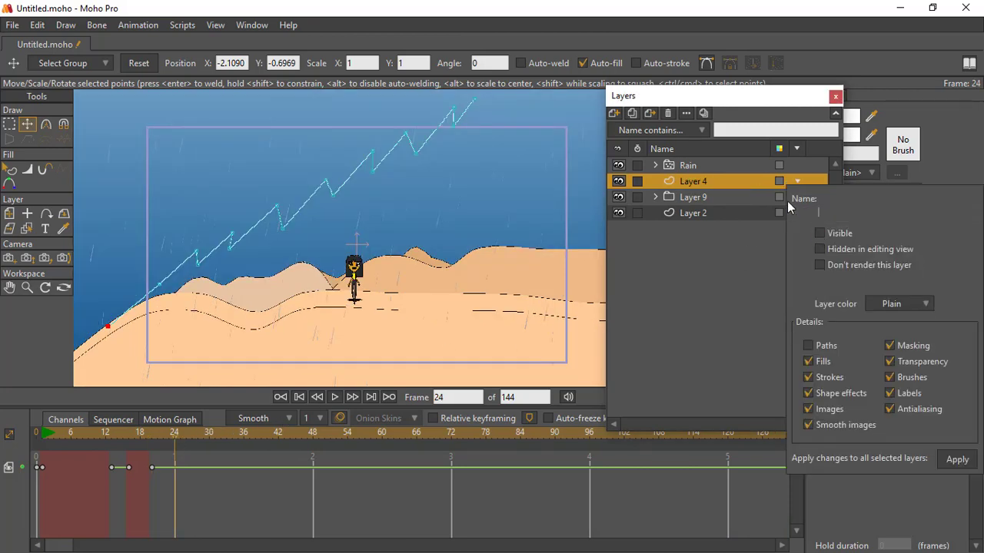
left_click(820, 232)
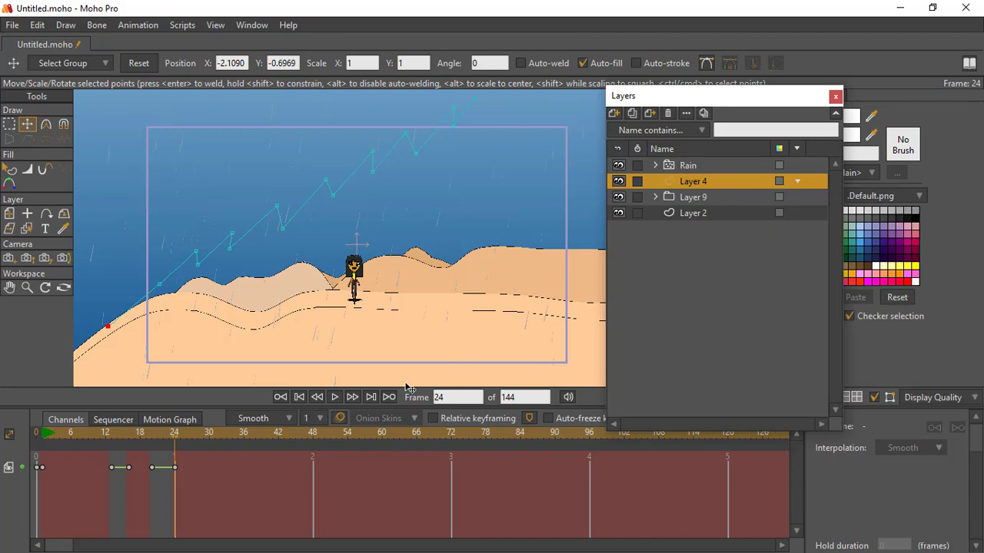
left_click(45, 436)
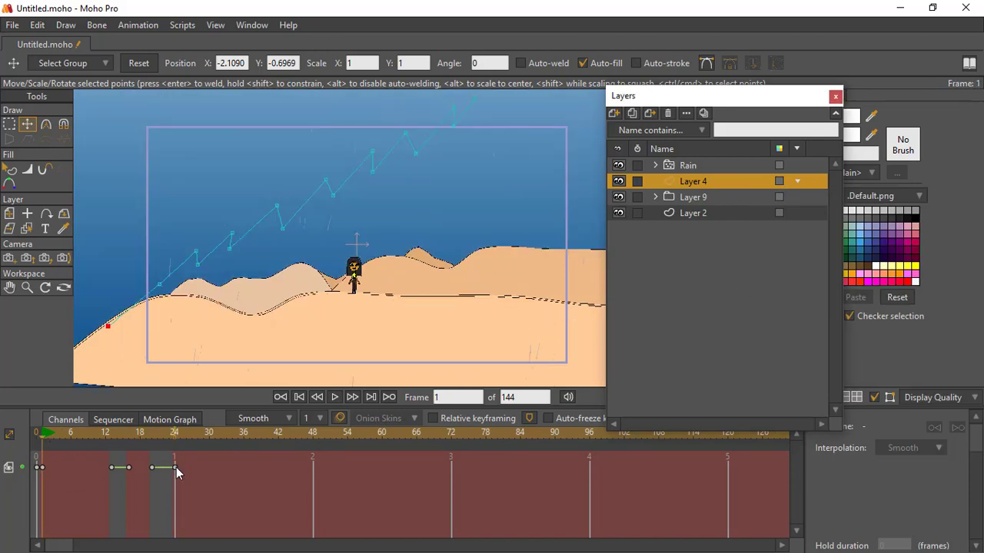
left_click(175, 469)
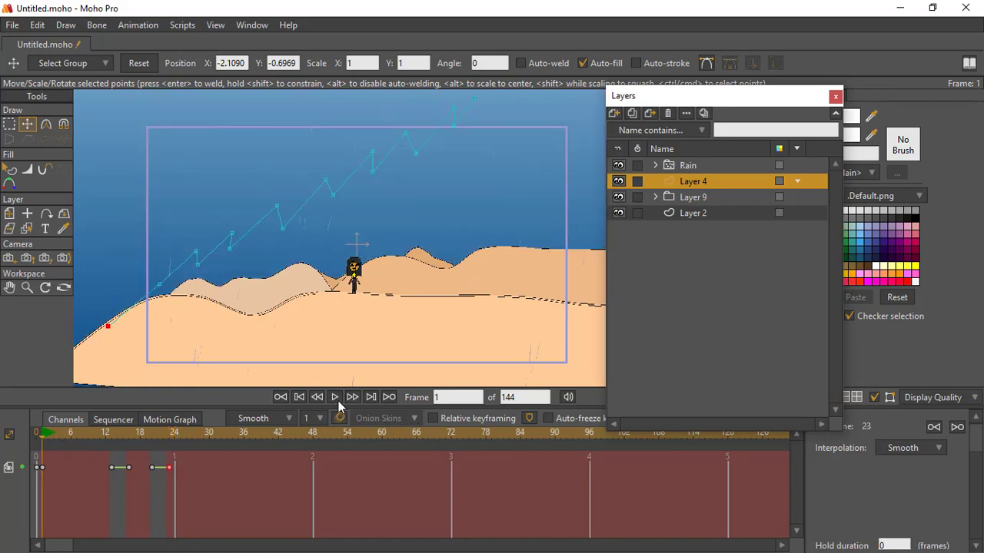
Select Layer 9 and play the animation from frame 1 to check the lightning flashes.
left_click(676, 197)
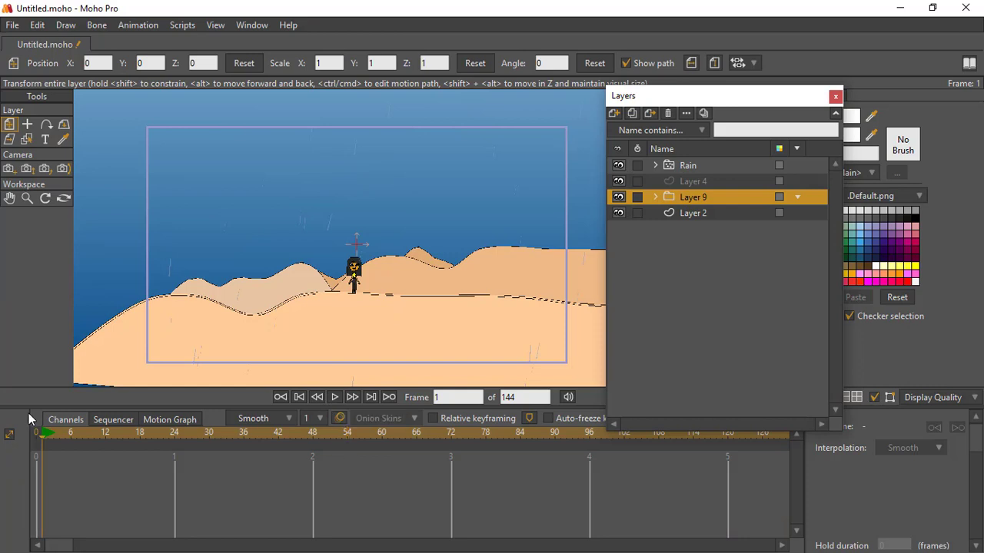
left_click(334, 398)
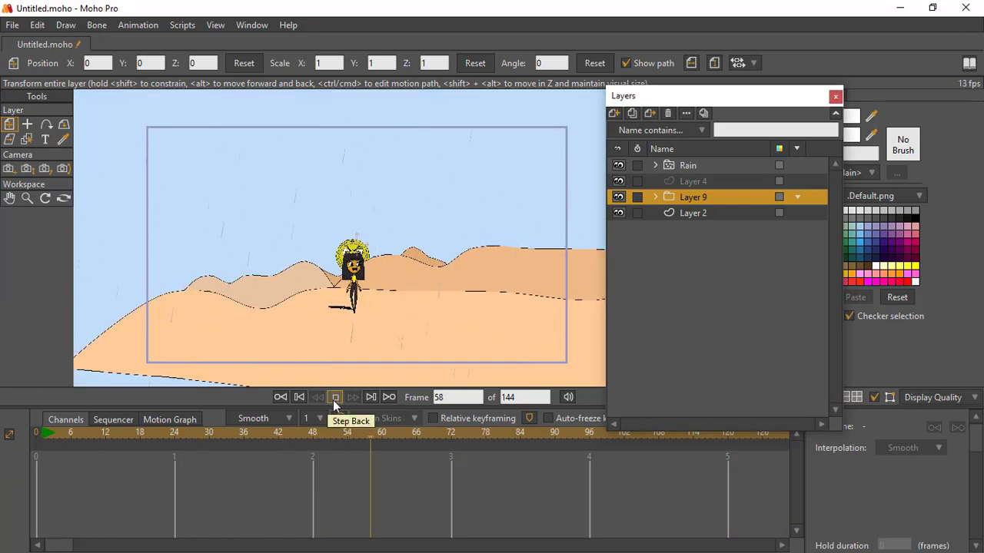
left_click(333, 401)
Copy Layer 4's four visibility keys from frames 13 to 23 and paste them at frame 72.
left_click(722, 180)
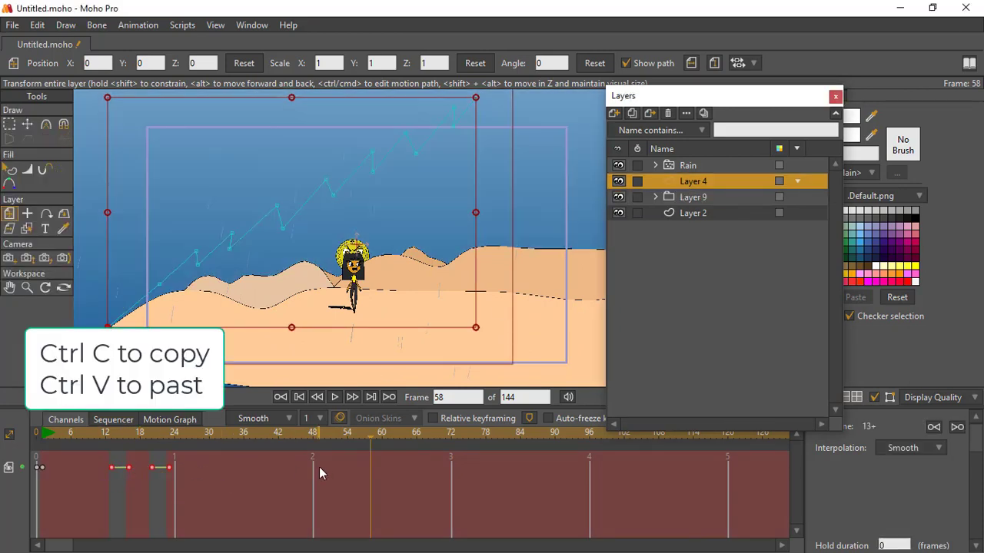
left_click(426, 434)
left_click(450, 438)
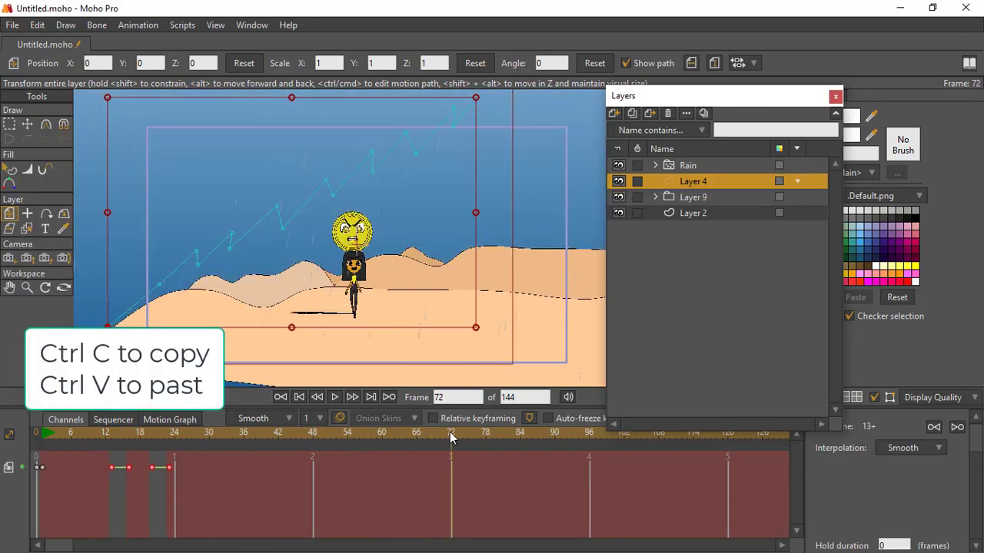
key("ctrl+v")
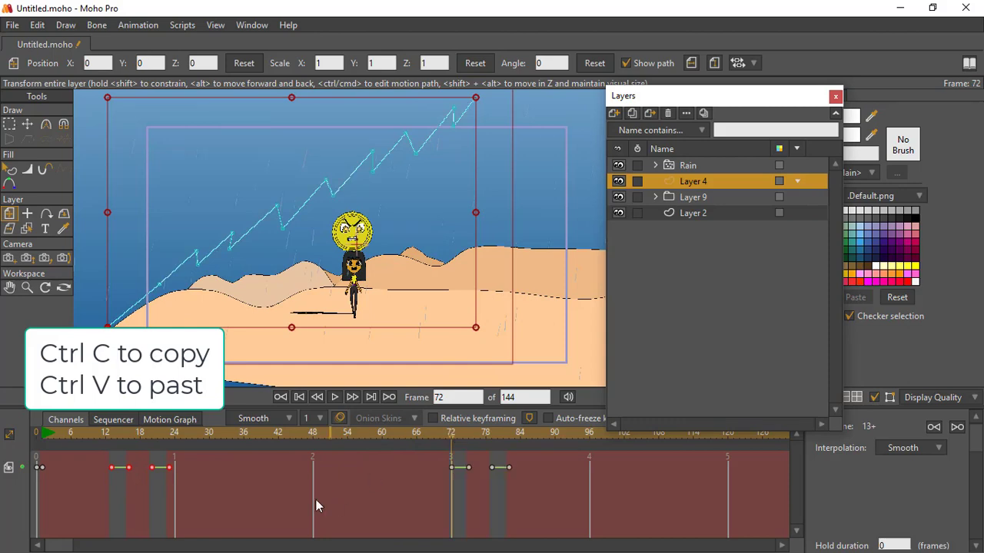
Select Layer 9 and replay the animation from frame 1 past the repeated flashes at frame 72.
left_click(42, 438)
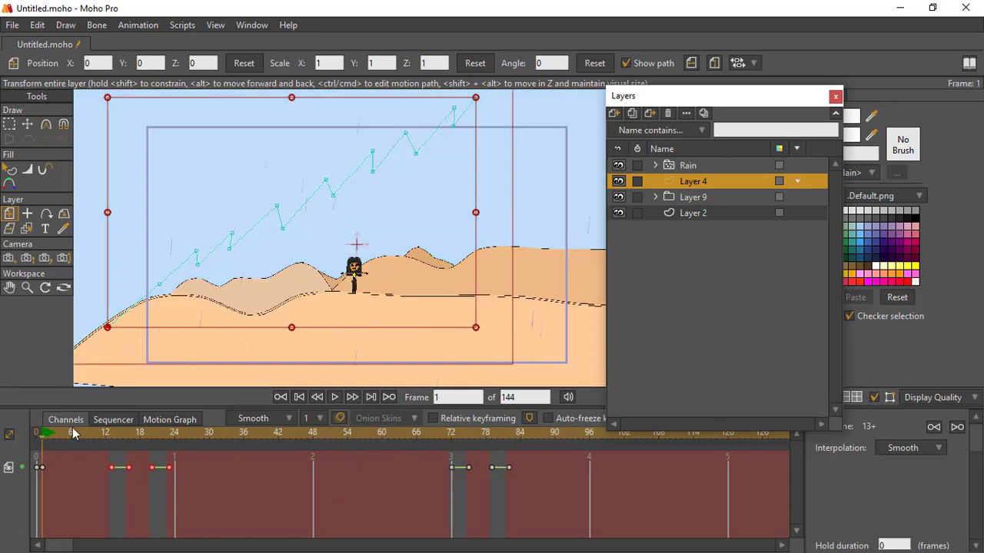
left_click(667, 198)
left_click(335, 397)
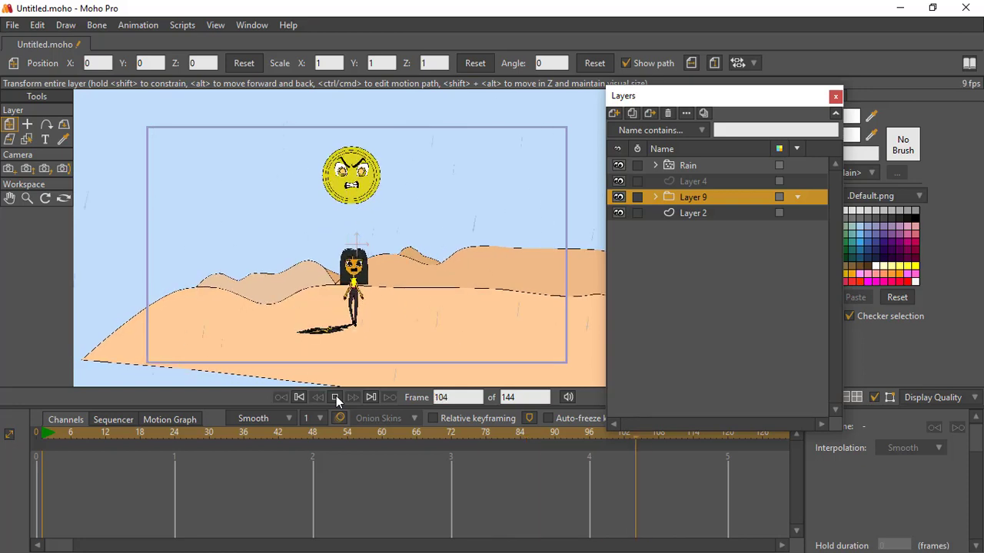
left_click(336, 396)
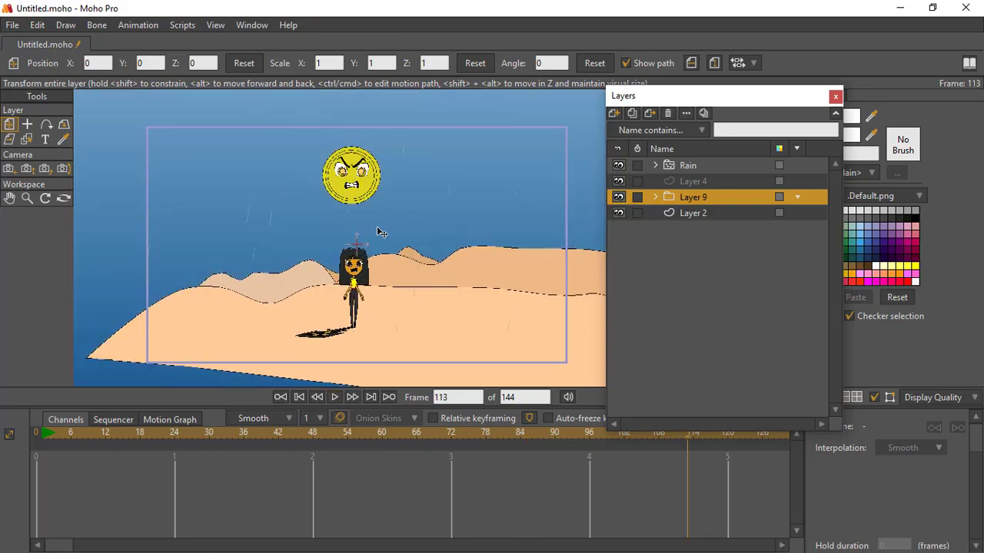
Examine the scripted particle effects and the particle effect libraries available as importable custom content, without adding any.
left_click(181, 25)
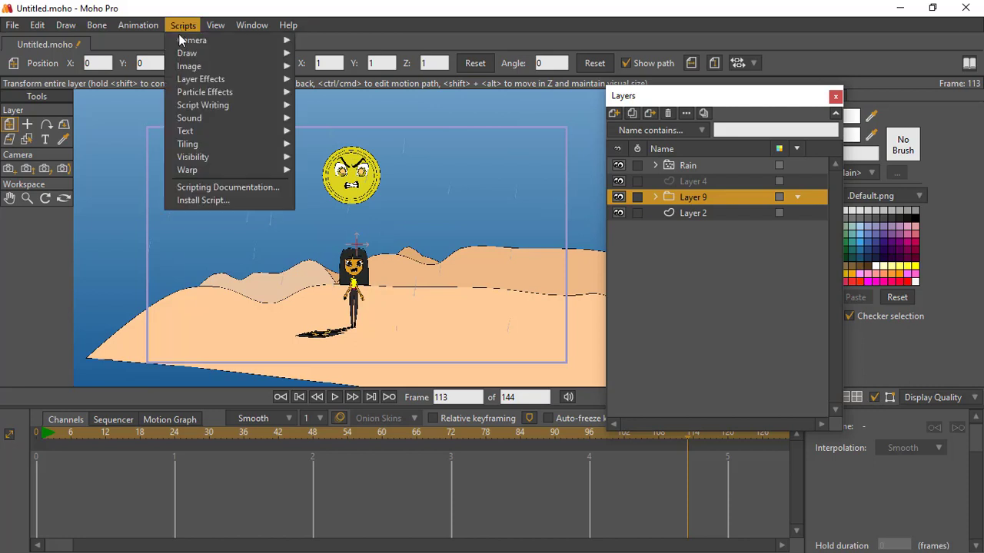
mouse_move(231, 91)
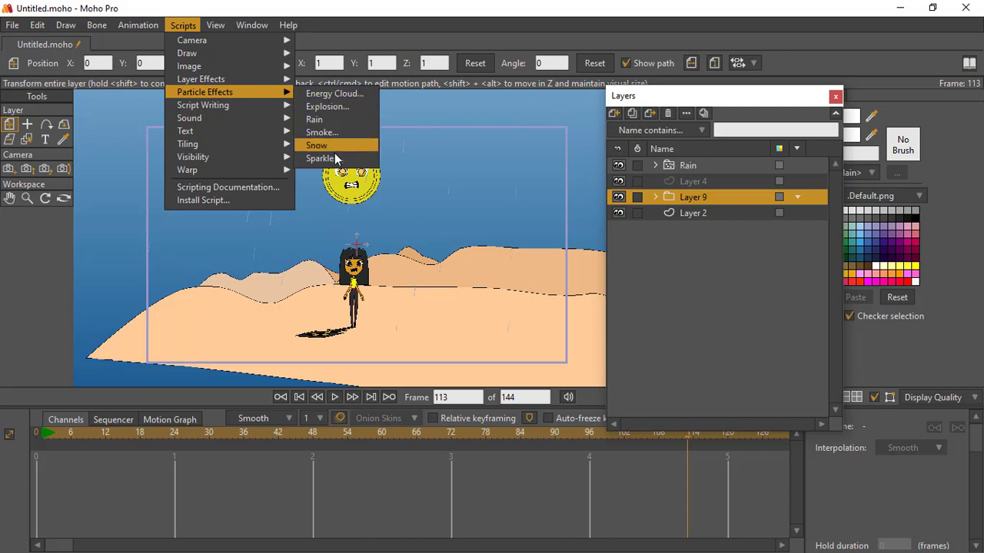
left_click(381, 30)
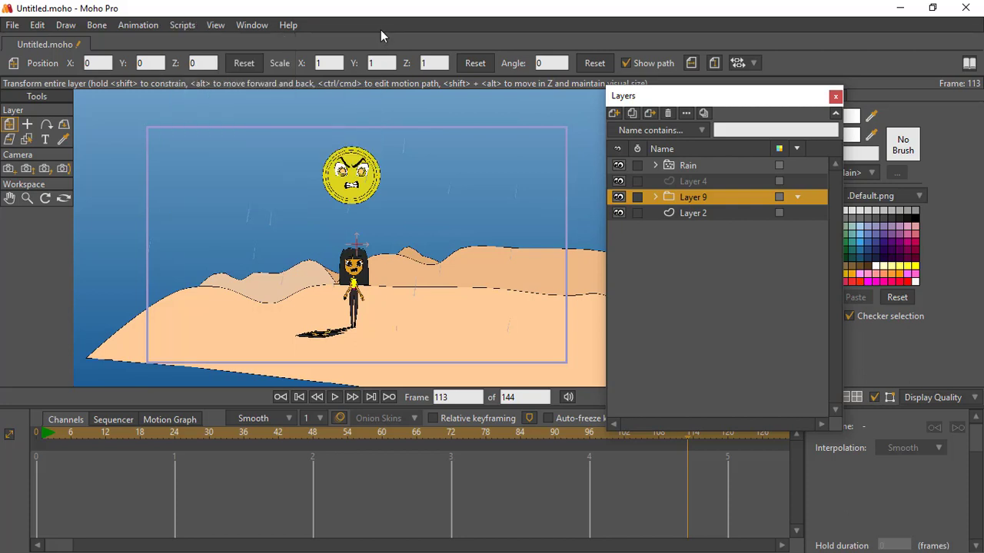
left_click(13, 25)
mouse_move(160, 269)
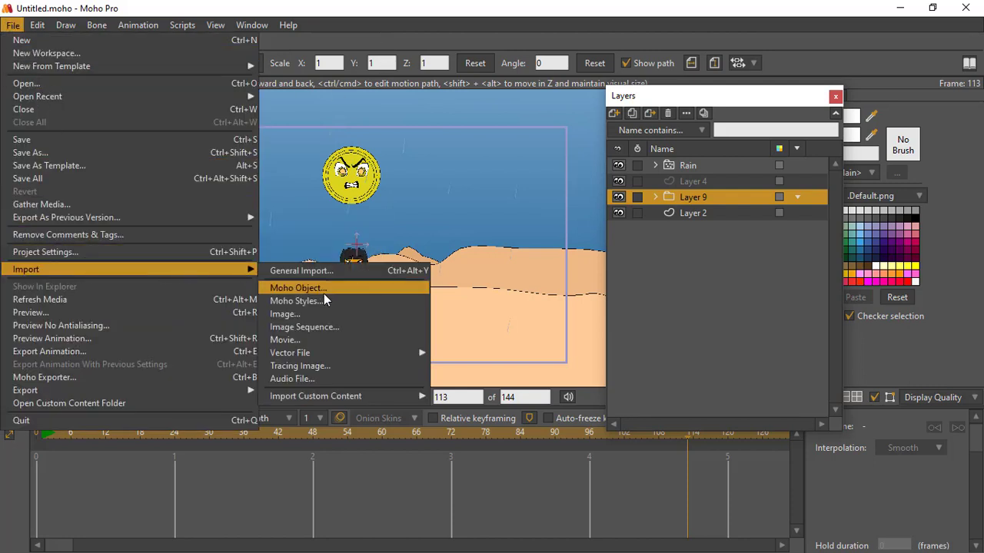
mouse_move(366, 396)
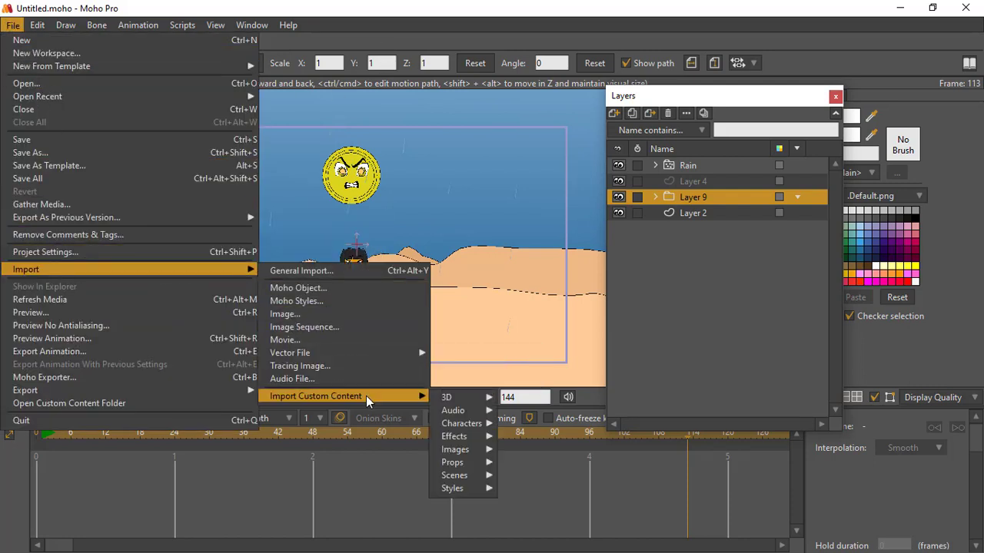
mouse_move(455, 422)
mouse_move(475, 439)
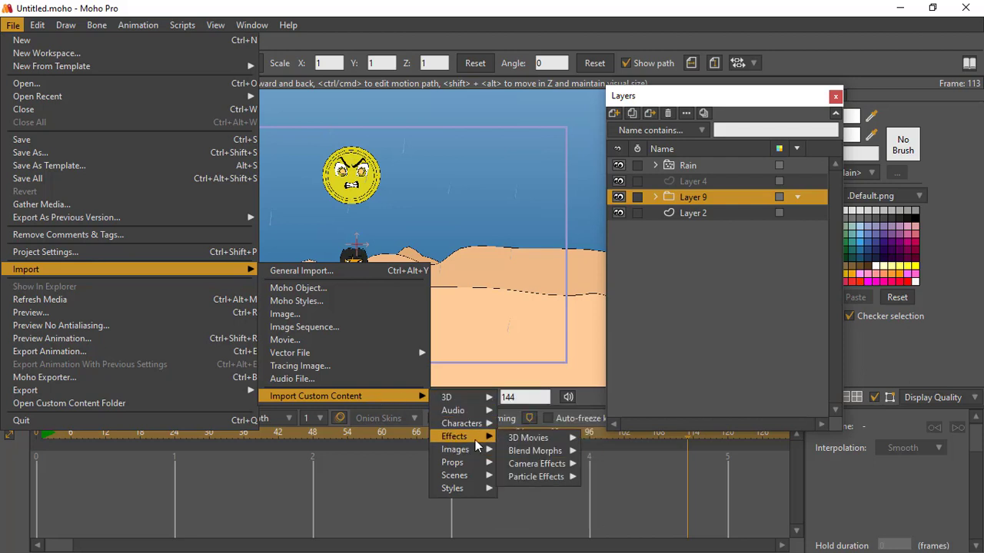
mouse_move(540, 479)
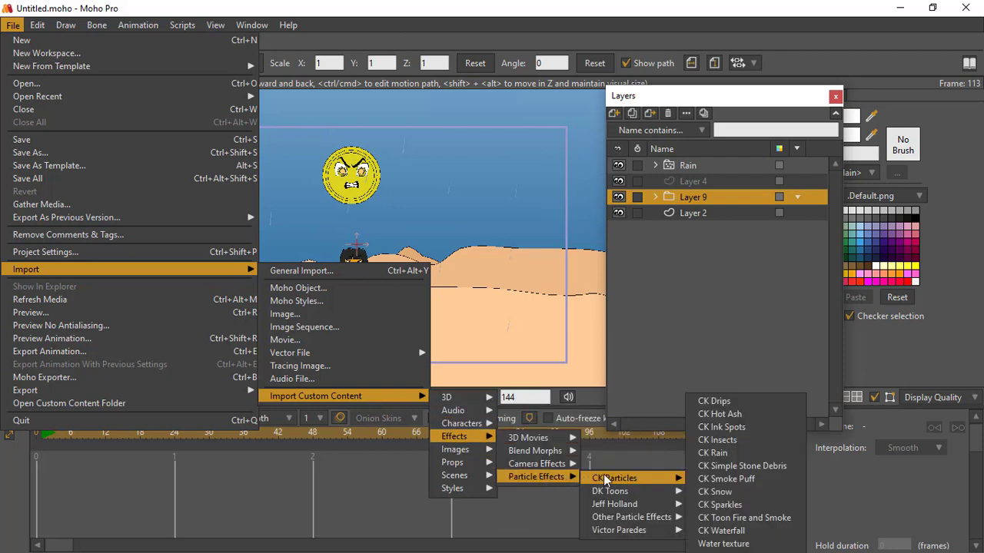
mouse_move(625, 521)
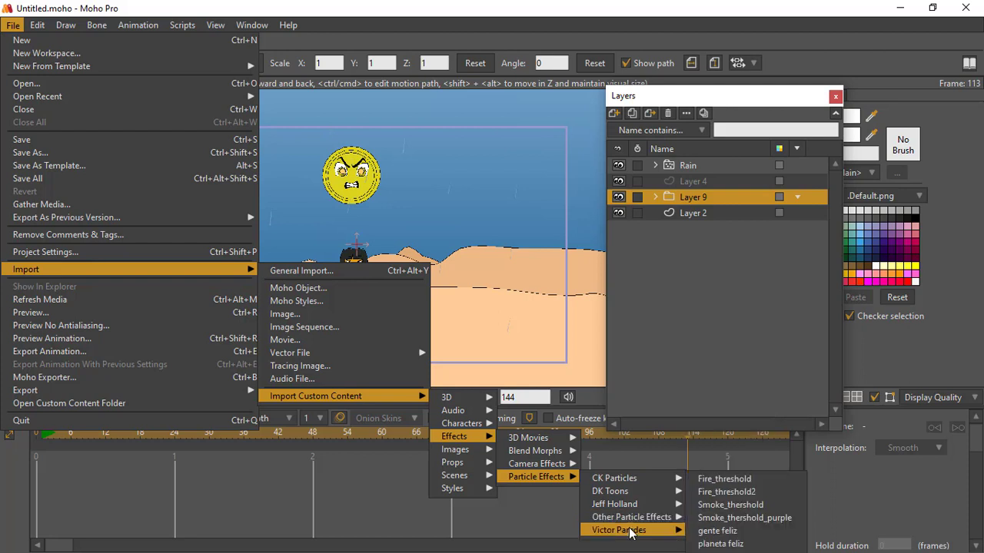
left_click(645, 24)
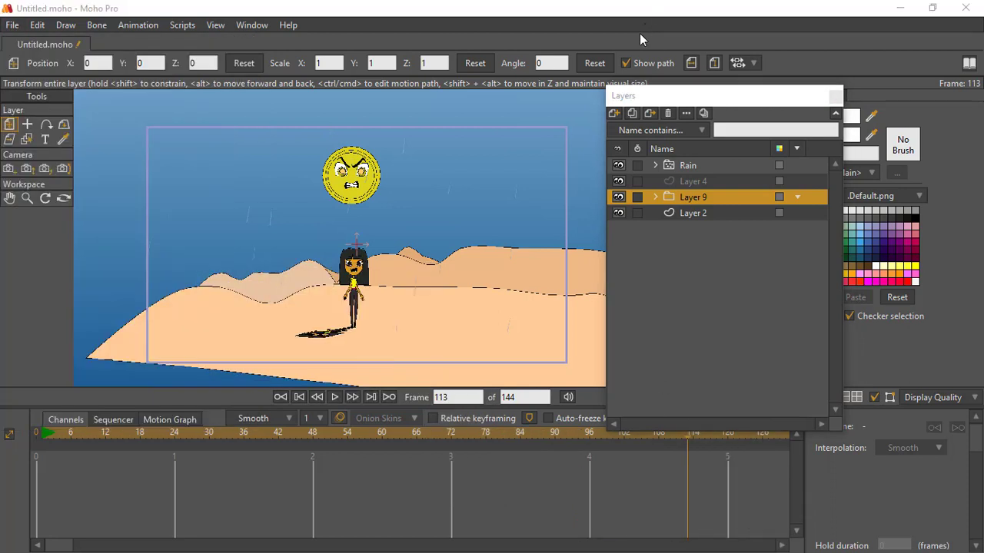